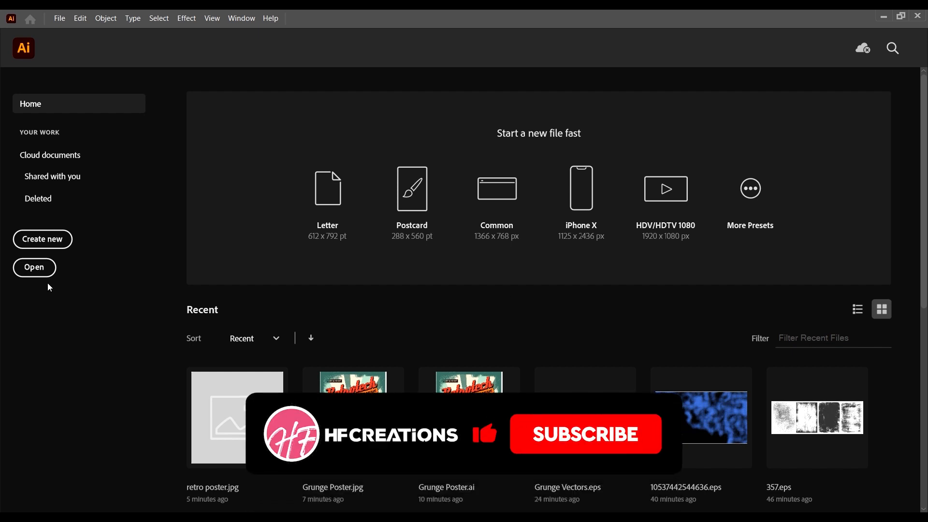
# Open the Grunge Vectors EPS file from the 4 MASKING folder
pyautogui.click(35, 267)
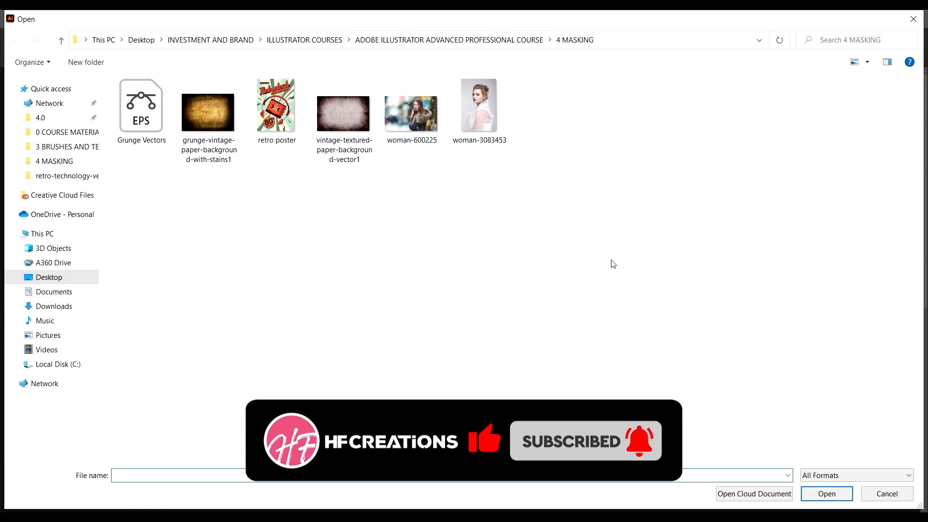
pyautogui.click(150, 119)
pyautogui.click(826, 493)
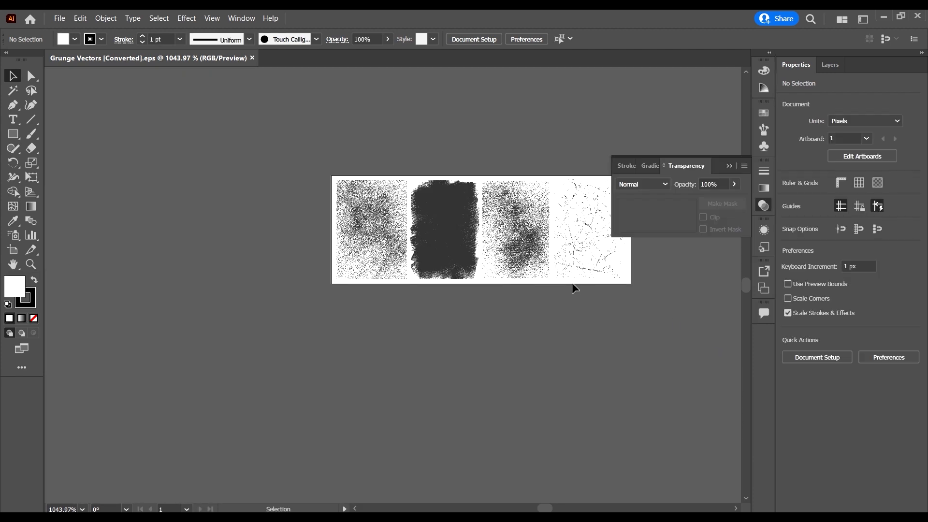
# Examine the four grunge textures on the artboard, both close up and as a whole set
pyautogui.hscroll(5, 573, 282)
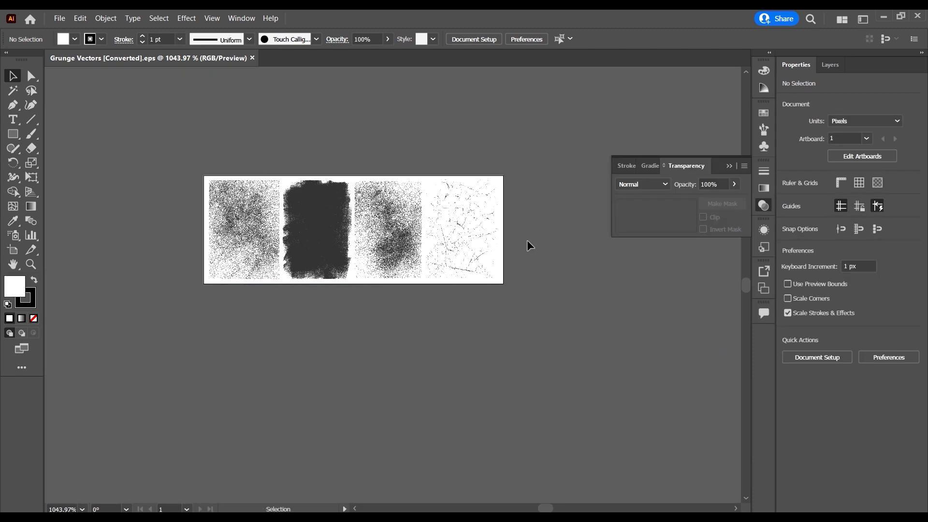
pyautogui.hscroll(2, 416, 226)
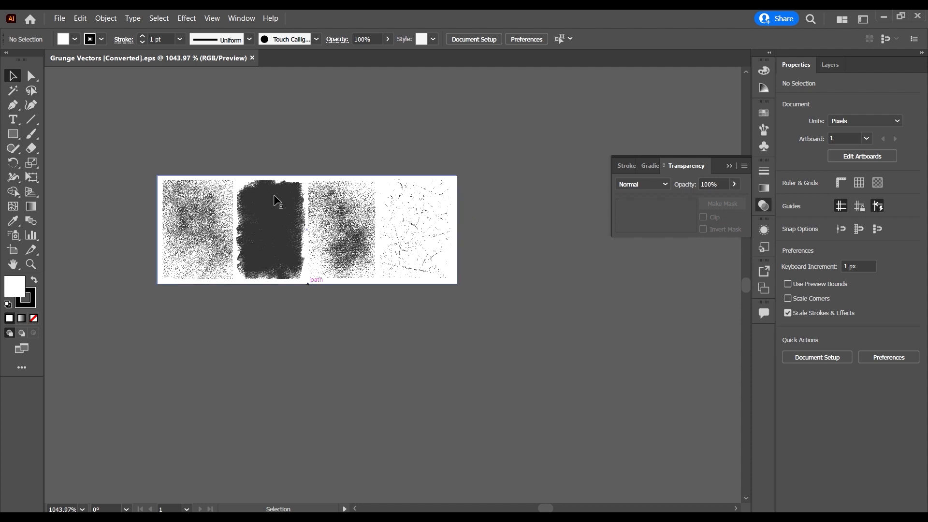
pyautogui.scroll(2, 275, 196)
pyautogui.scroll(2, 280, 196)
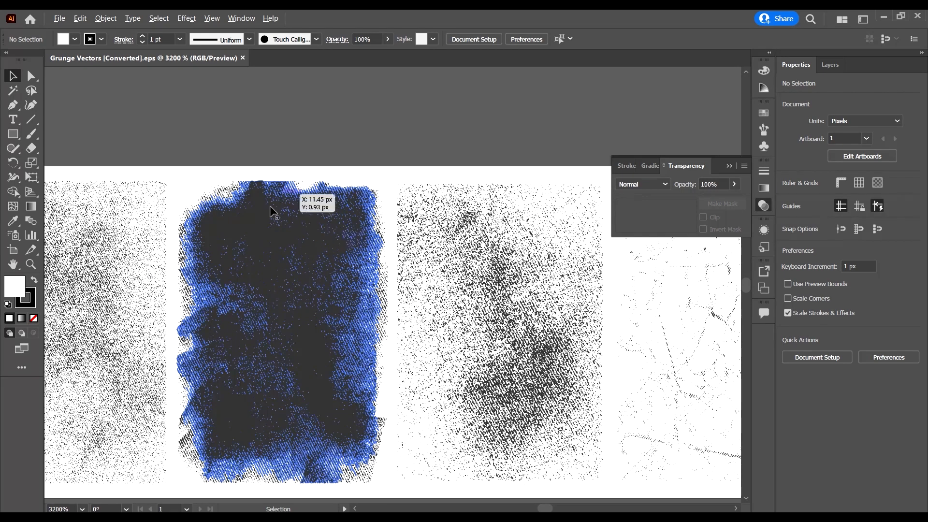
pyautogui.scroll(-4, 244, 256)
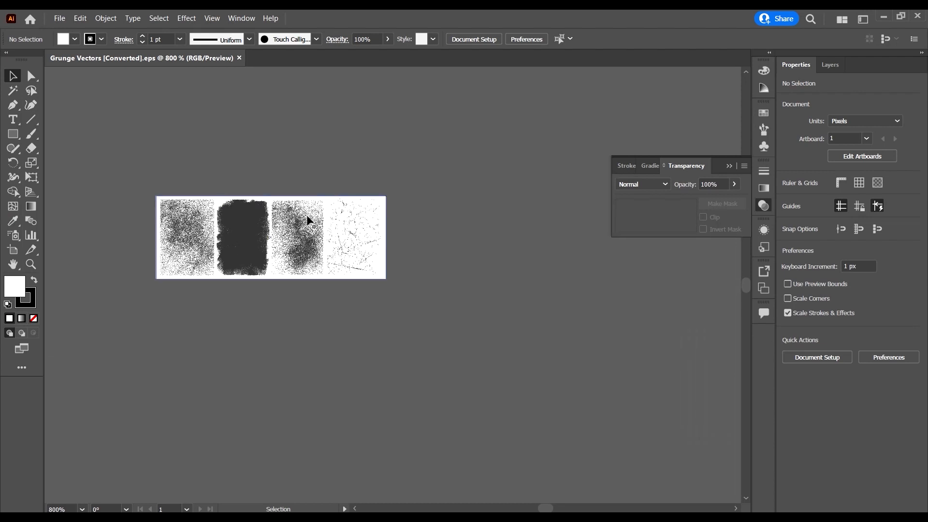
pyautogui.scroll(2, 302, 217)
pyautogui.hscroll(-2, 365, 229)
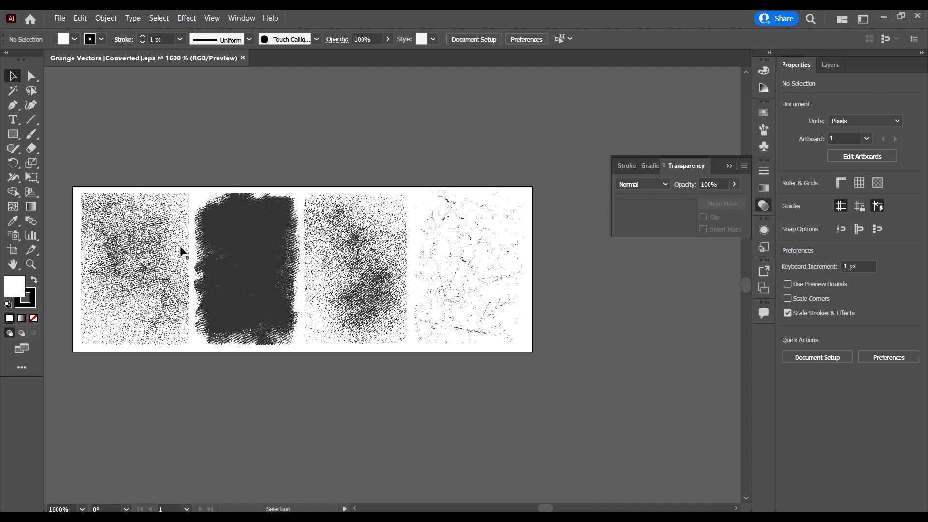
pyautogui.scroll(2, 217, 237)
pyautogui.click(330, 237)
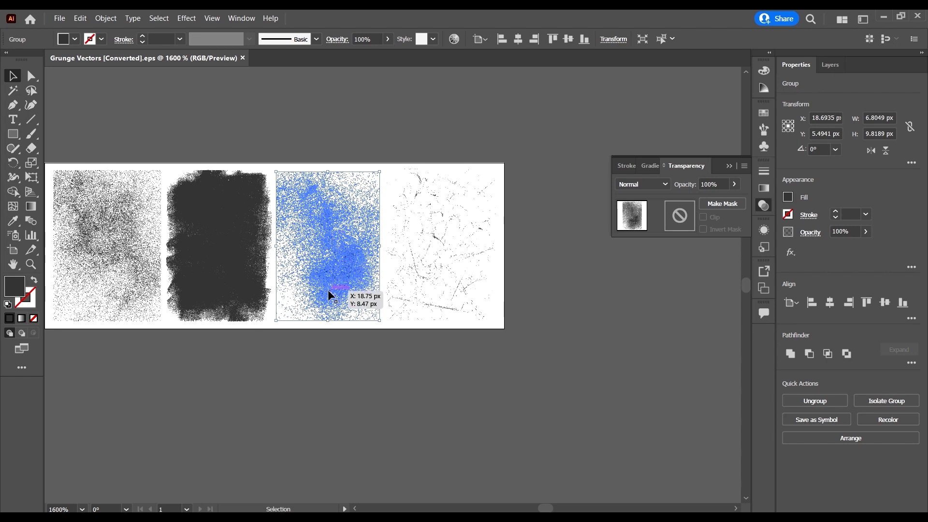
pyautogui.scroll(3, 327, 291)
pyautogui.hscroll(-3, 326, 290)
pyautogui.scroll(-3, 326, 289)
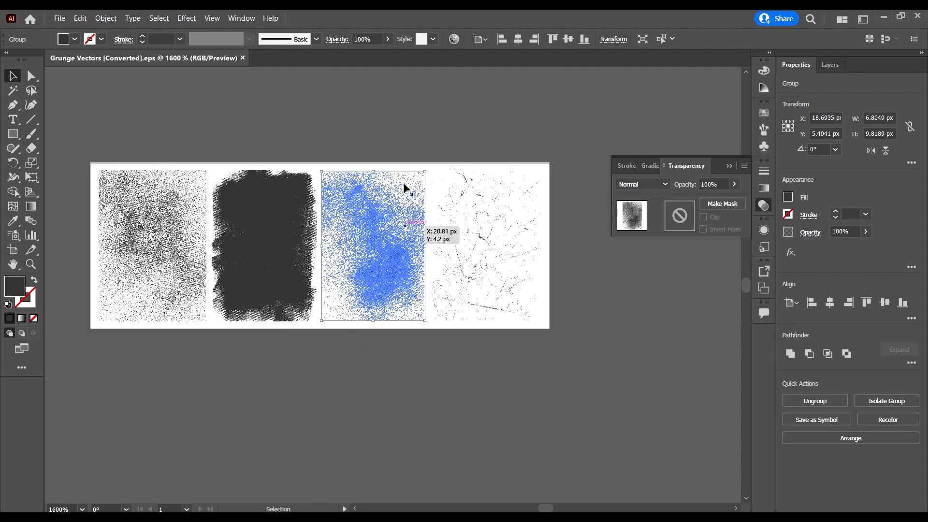
pyautogui.scroll(-4, 380, 256)
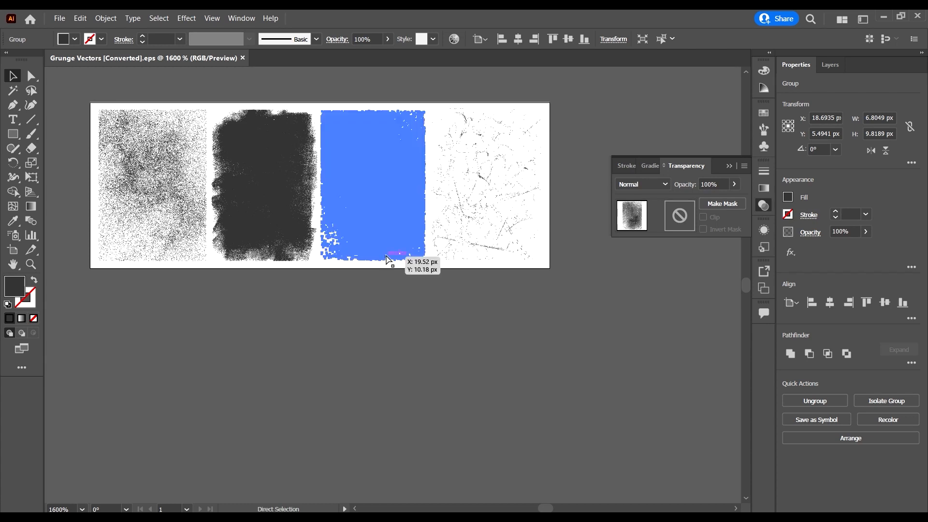
# Place the retro poster image as a linked file on the empty canvas beside the artboard, about 7.75 by 10.96 px, and deselect it
pyautogui.hscroll(4, 394, 256)
pyautogui.click(60, 20)
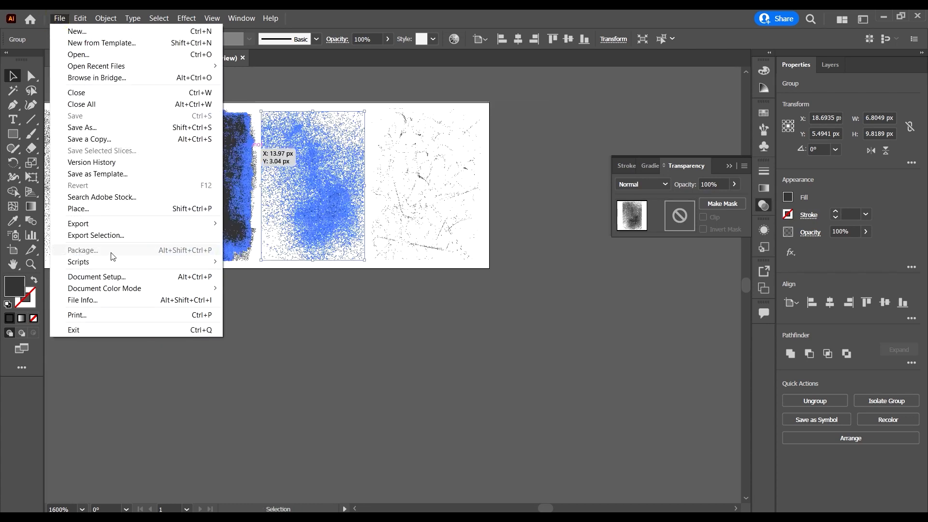
pyautogui.click(114, 208)
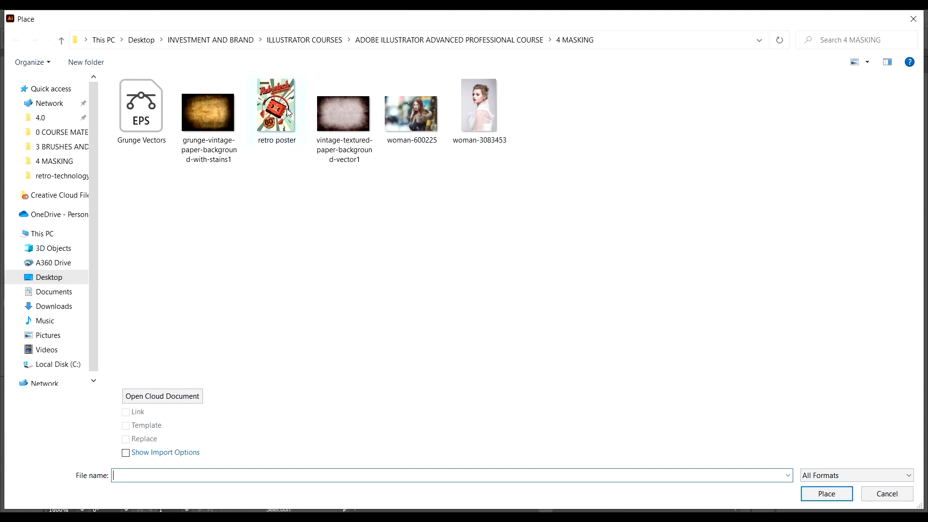
pyautogui.click(289, 112)
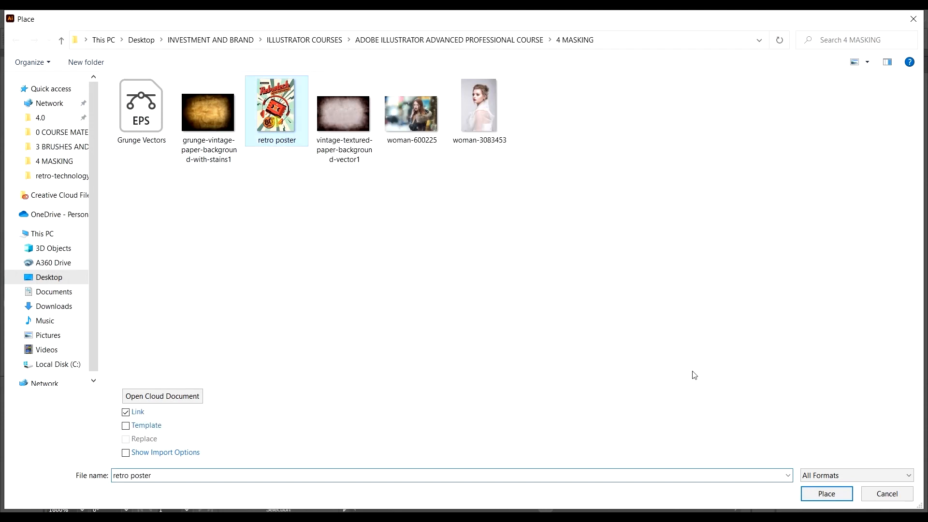
pyautogui.click(827, 493)
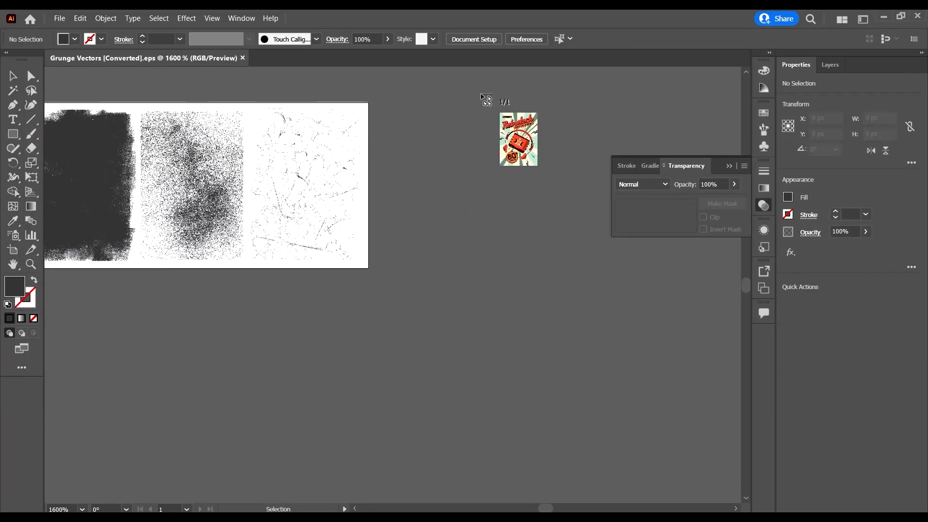
pyautogui.moveTo(440, 102)
pyautogui.mouseDown()
pyautogui.moveTo(593, 278)
pyautogui.moveTo(585, 272)
pyautogui.mouseUp()
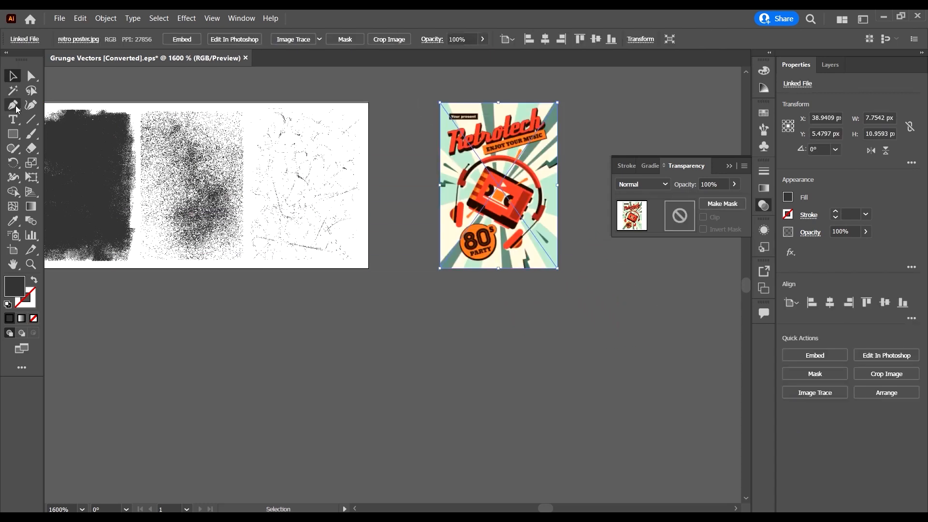
pyautogui.click(13, 77)
pyautogui.click(393, 388)
pyautogui.scroll(2, 221, 271)
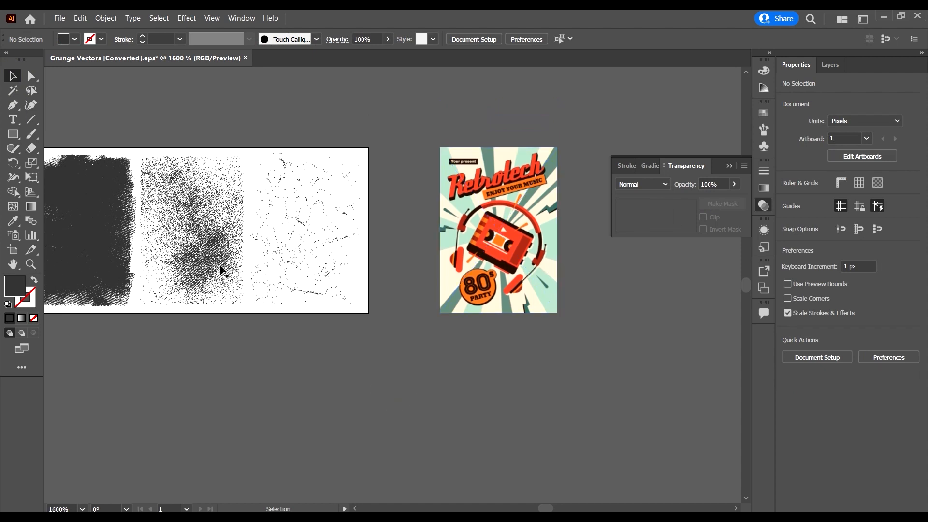
# Select the dark brushed texture, second in the row, and examine the anchor points along its rough edges up close
pyautogui.hscroll(-2, 120, 239)
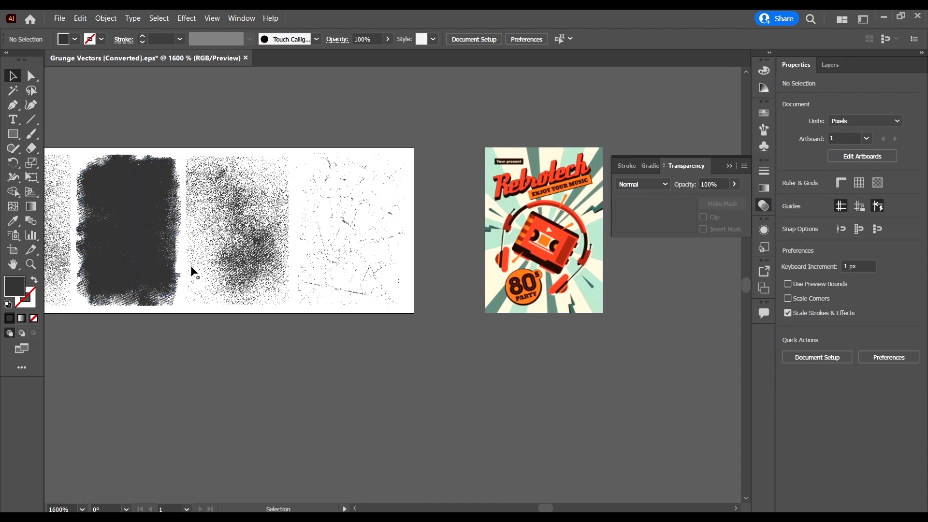
pyautogui.click(164, 238)
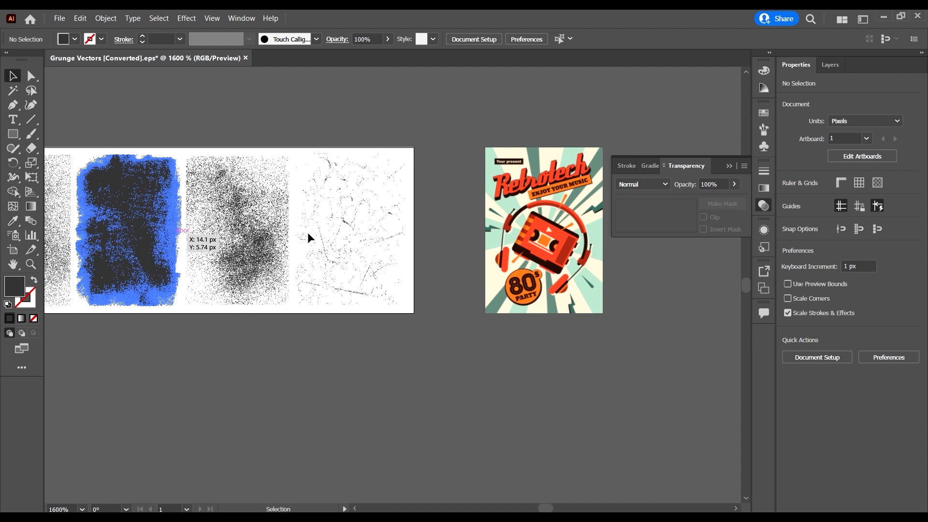
pyautogui.hscroll(3, 307, 237)
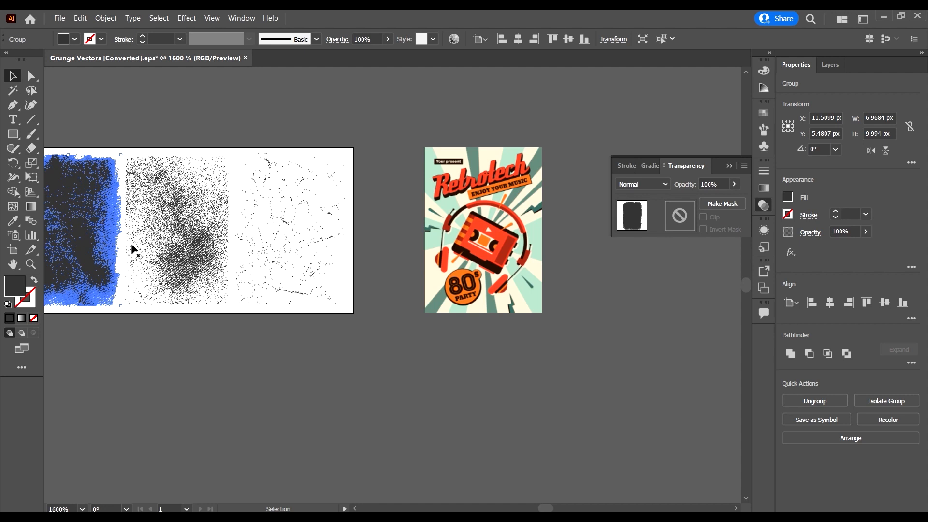
pyautogui.click(32, 77)
pyautogui.scroll(3, 129, 162)
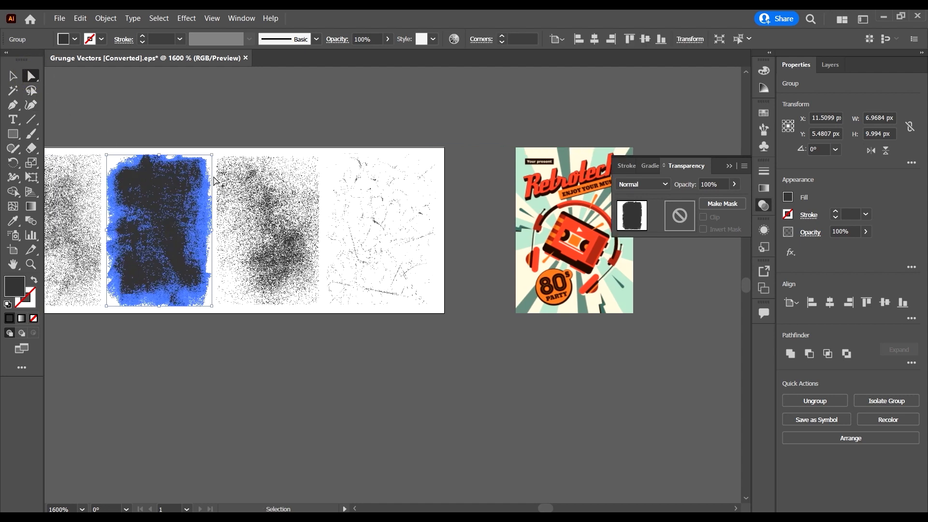
pyautogui.scroll(3, 218, 156)
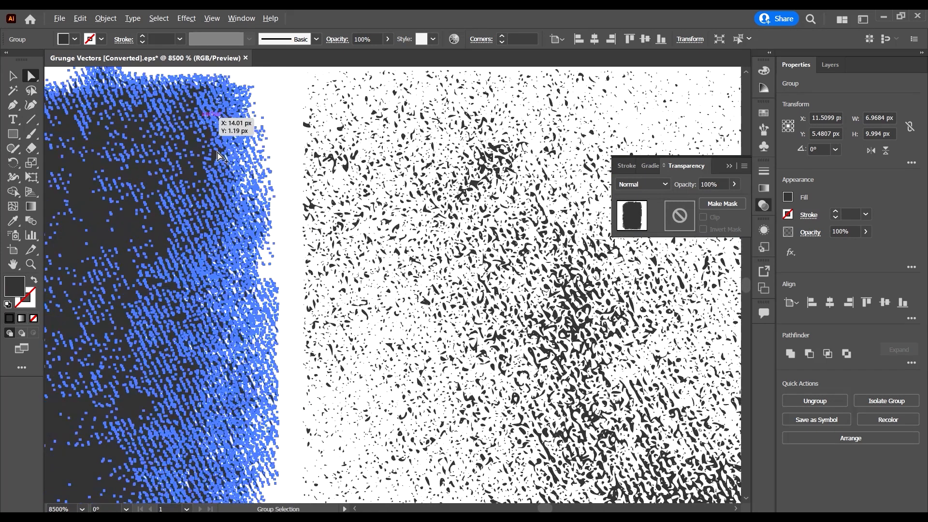
pyautogui.scroll(1, 205, 154)
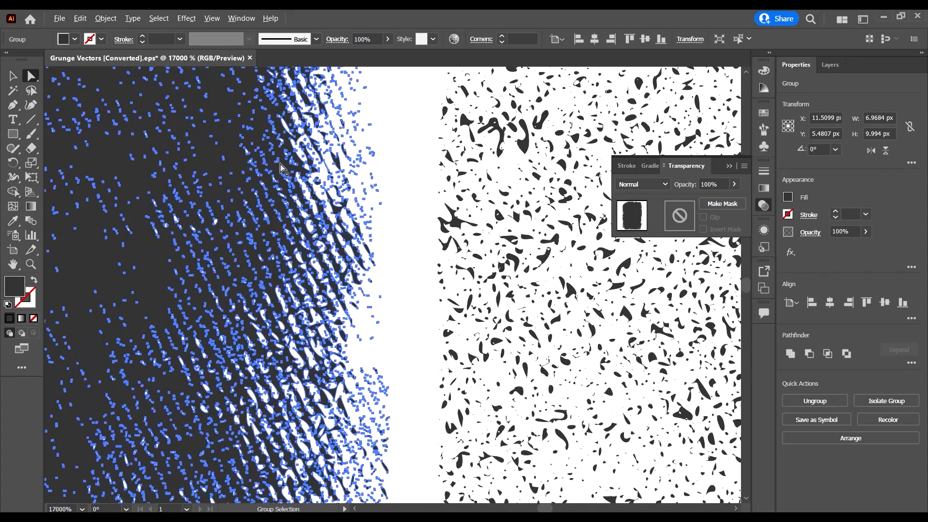
pyautogui.scroll(1, 303, 146)
pyautogui.scroll(1, 305, 134)
pyautogui.scroll(-2, 292, 190)
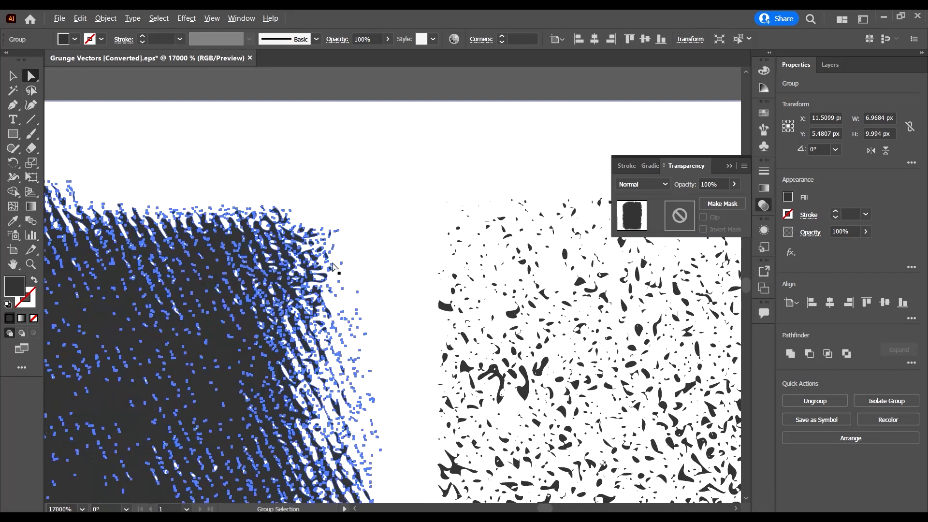
pyautogui.scroll(-2, 333, 264)
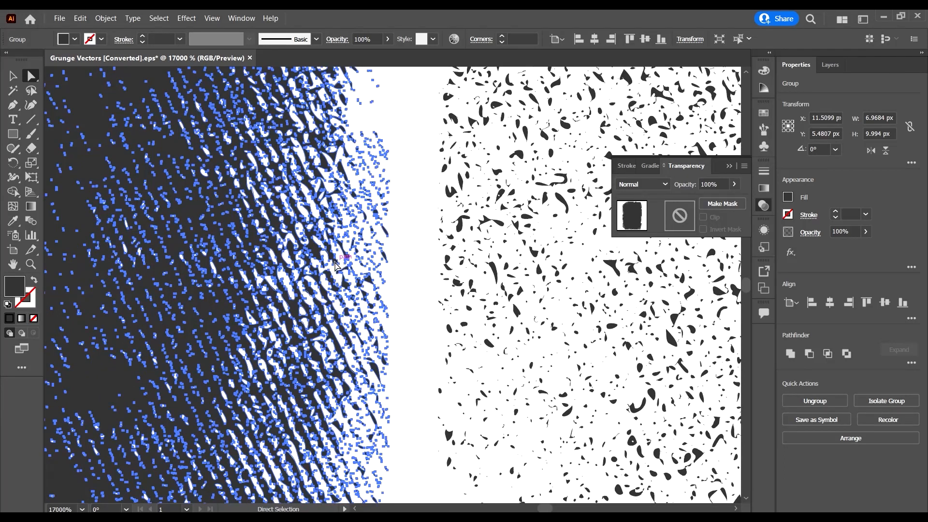
pyautogui.scroll(2, 331, 273)
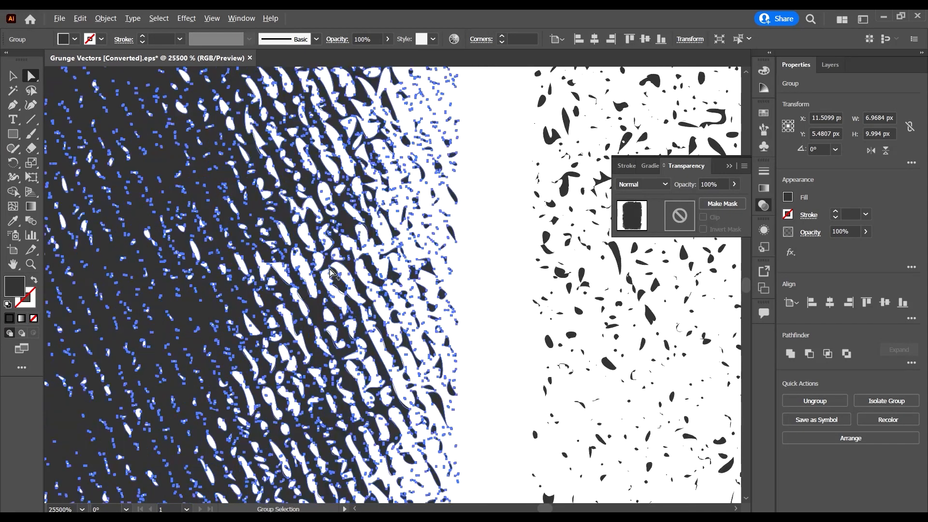
pyautogui.scroll(-2, 331, 262)
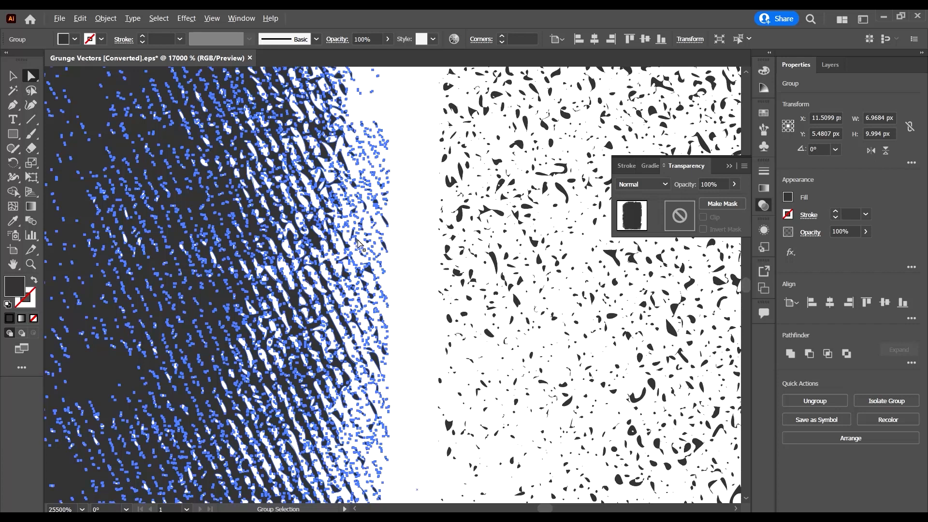
pyautogui.press('alt')
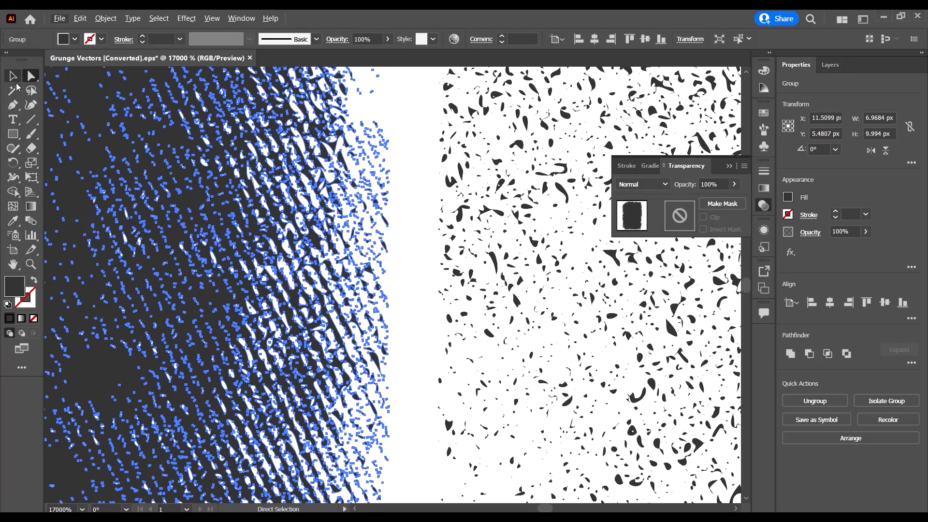
# Duplicate the dark brushed texture onto the retro poster, keeping the original on the artboard, and deselect it
pyautogui.press('v')
pyautogui.scroll(-5, 283, 218)
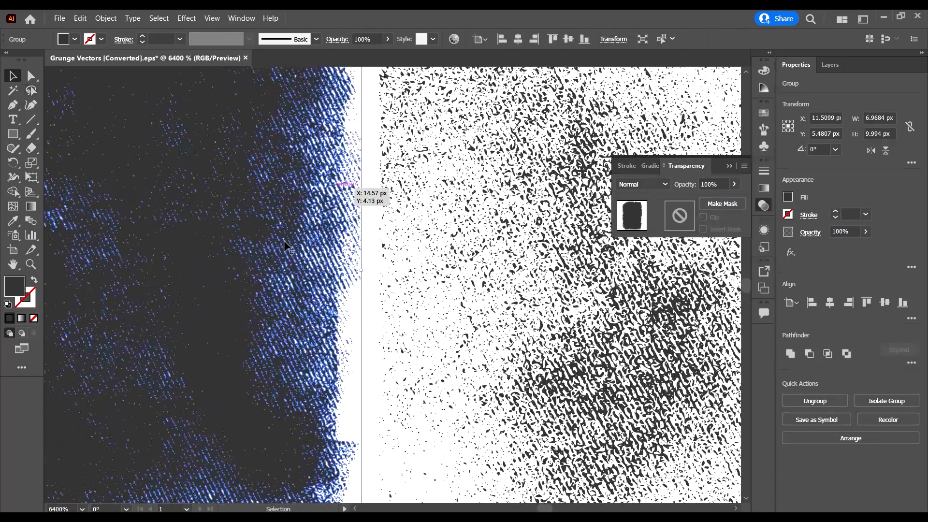
pyautogui.scroll(-2, 315, 247)
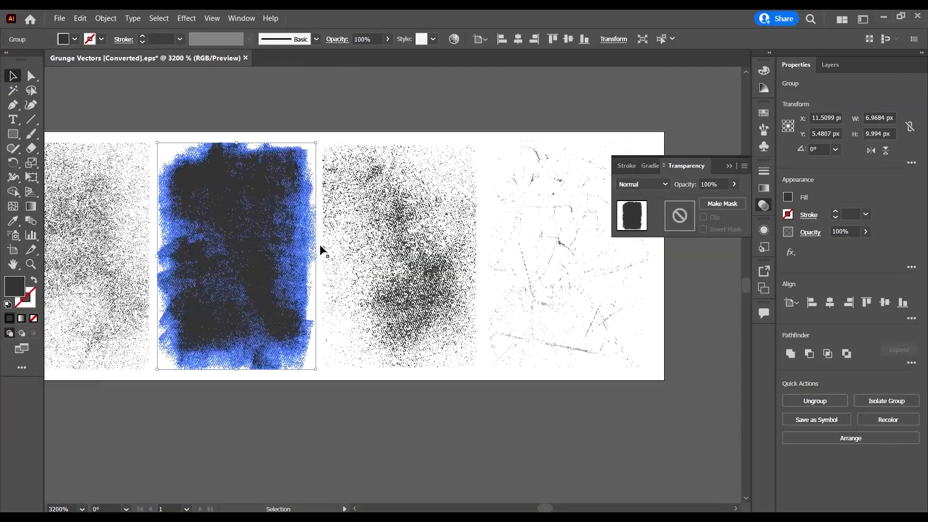
pyautogui.hscroll(2, 352, 259)
pyautogui.hscroll(1, 262, 226)
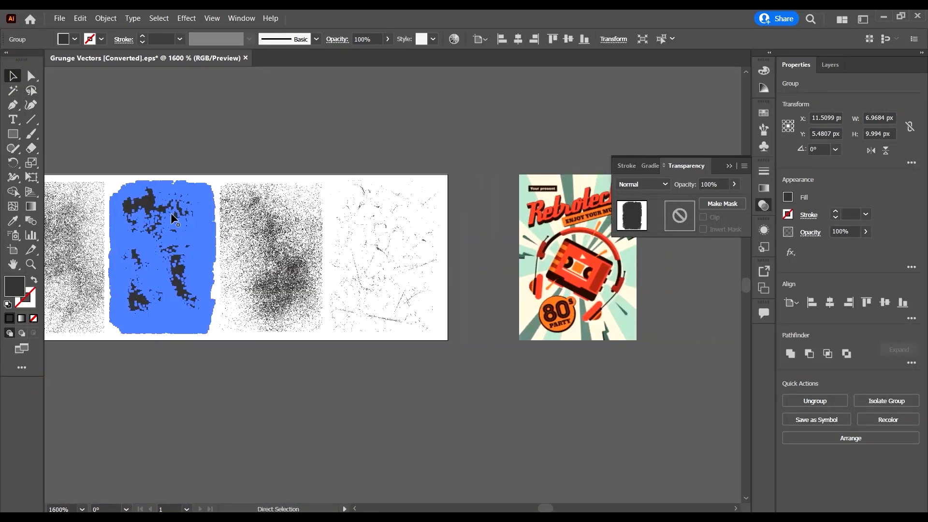
pyautogui.hscroll(2, 155, 220)
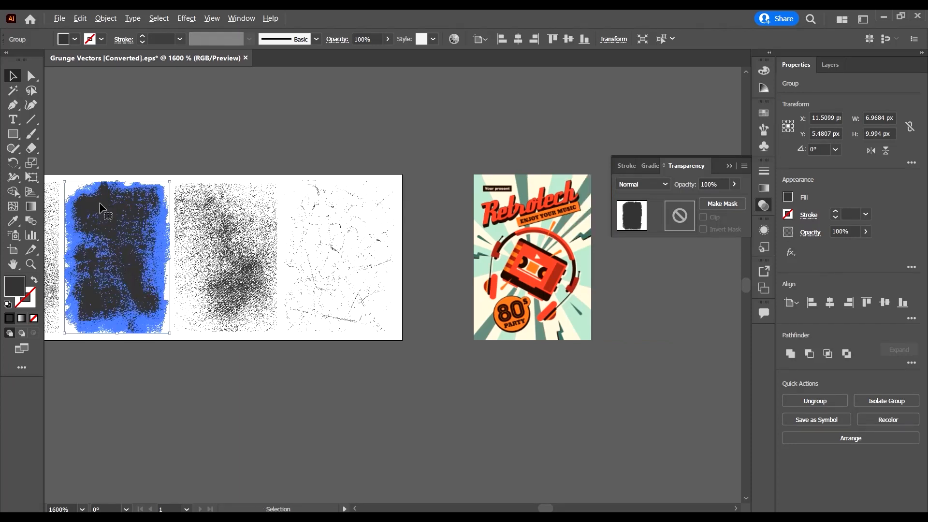
pyautogui.moveTo(100, 208); pyautogui.dragTo(533, 230)
pyautogui.click(649, 316)
# Send the retro poster image to the back, behind the copied brushed texture, and deselect it
pyautogui.scroll(-1, 465, 283)
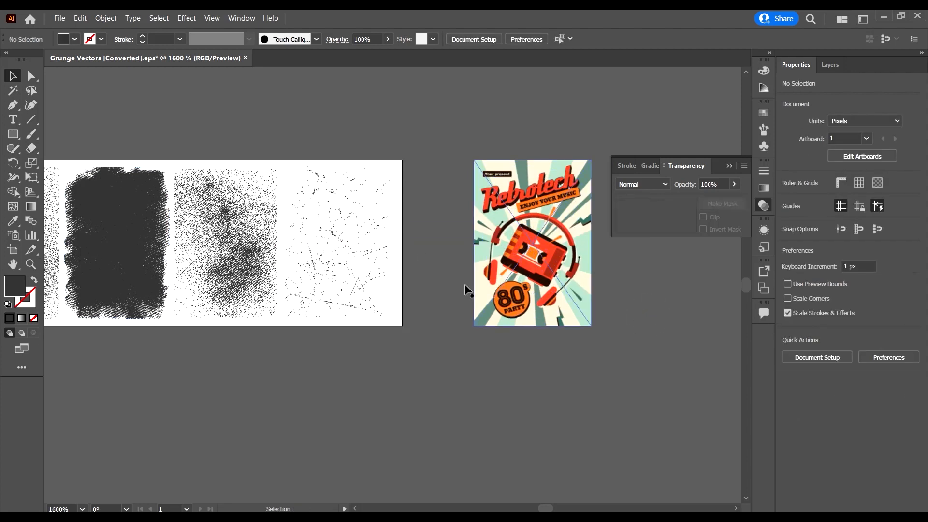
pyautogui.hscroll(-5, 442, 288)
pyautogui.hscroll(10, 556, 333)
pyautogui.scroll(2, 561, 228)
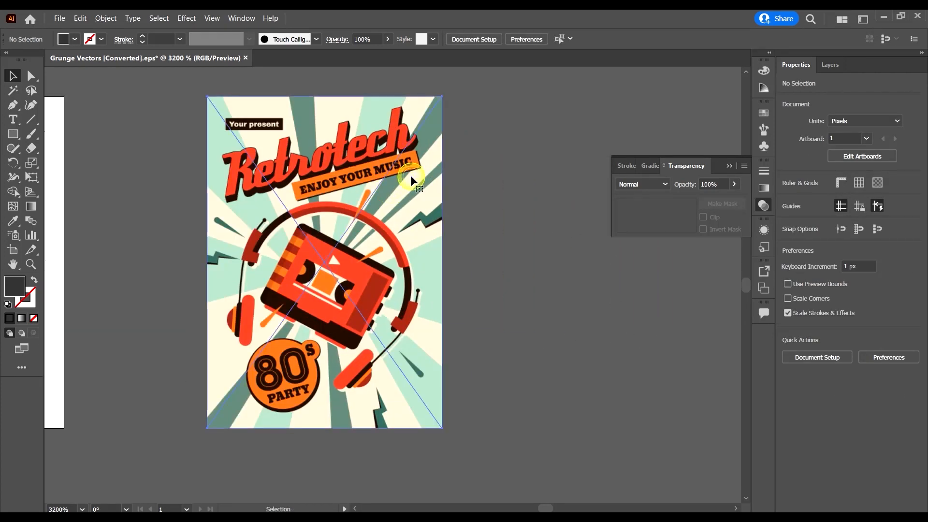
pyautogui.rightClick(456, 303)
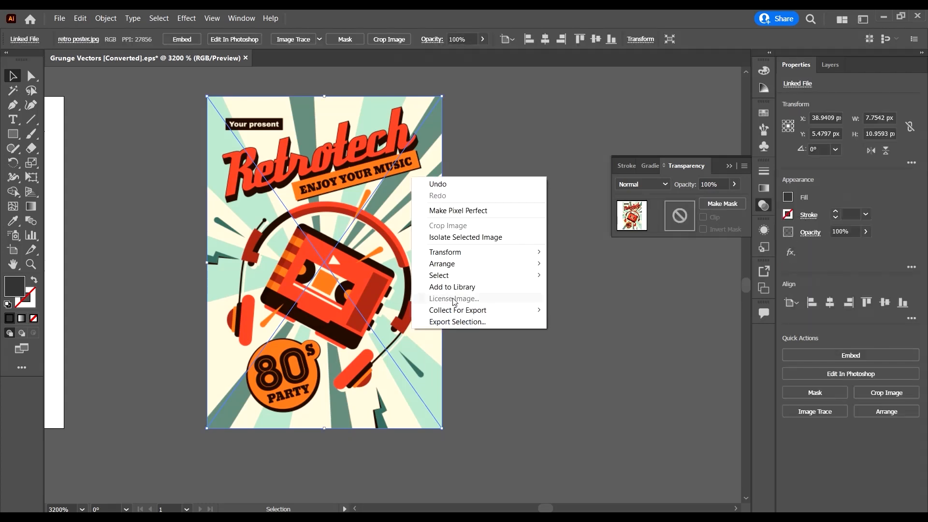
pyautogui.click(459, 269)
pyautogui.click(601, 299)
pyautogui.click(531, 308)
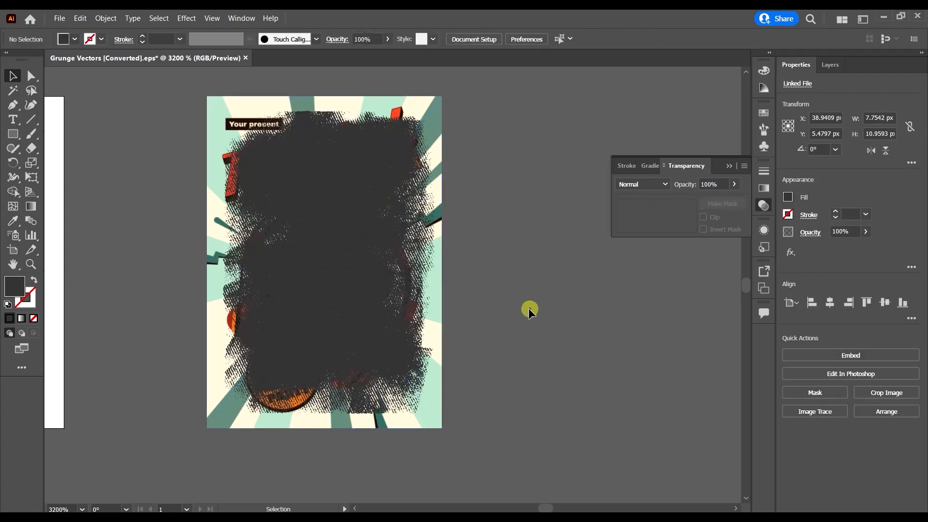
# Scale the retro poster down about its centre to about 7.26 by 10.25 px, shift it slightly right behind the brushed texture, and deselect it
pyautogui.click(439, 98)
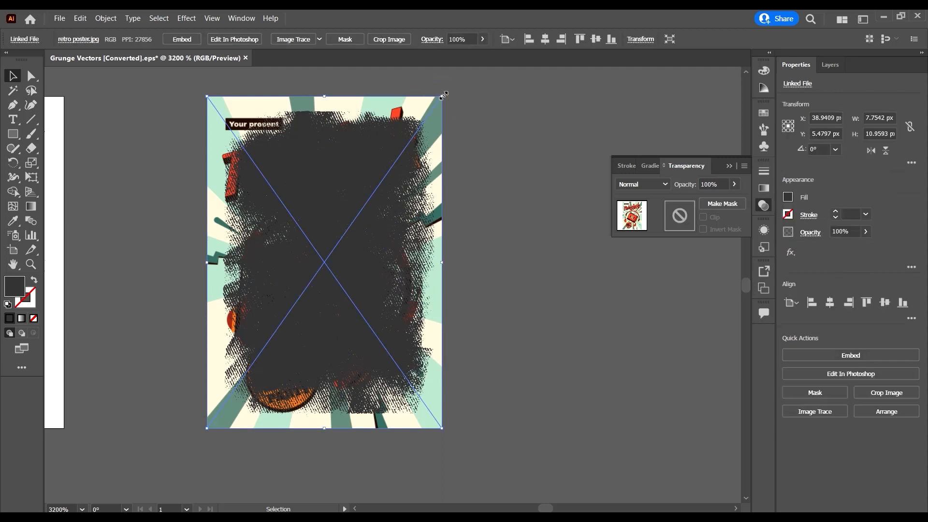
pyautogui.moveTo(443, 95); pyautogui.dragTo(434, 106)
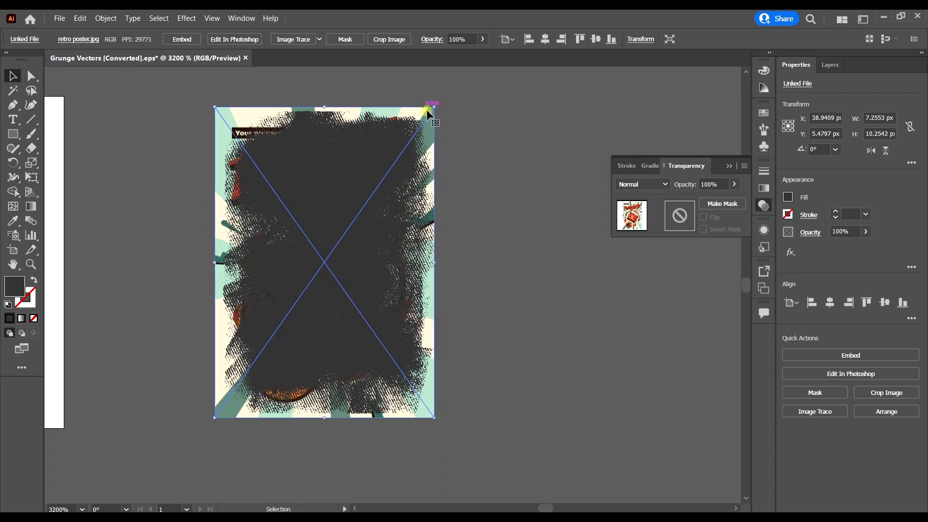
pyautogui.moveTo(428, 110); pyautogui.dragTo(431, 110)
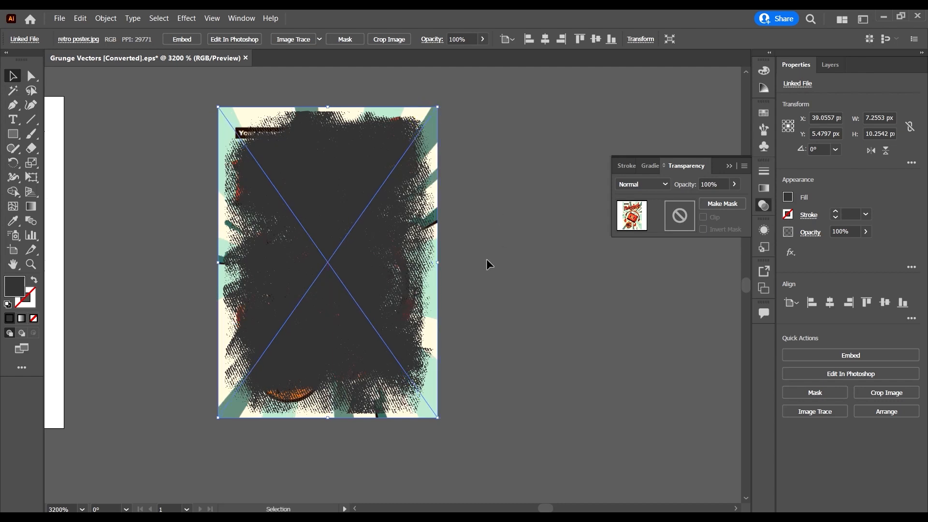
pyautogui.scroll(3, 487, 259)
pyautogui.scroll(-4, 490, 251)
pyautogui.scroll(2, 491, 246)
pyautogui.click(491, 246)
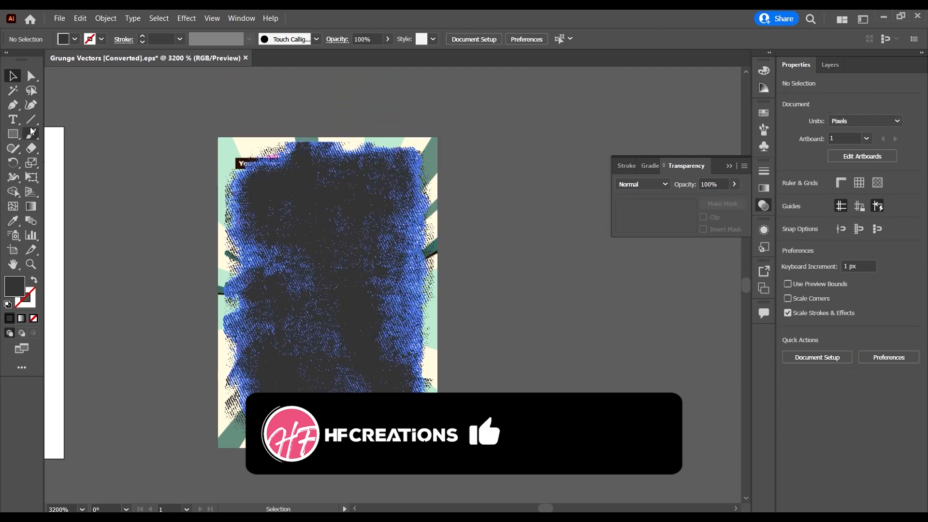
# Draw a rectangle about 7.88 by 10.82 px around the poster and send it to the back as a background
pyautogui.click(13, 134)
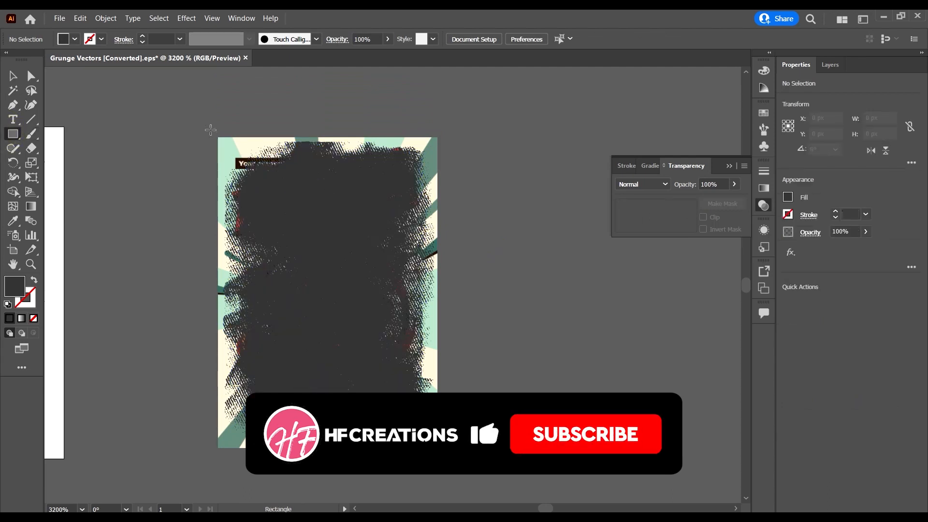
pyautogui.moveTo(211, 131)
pyautogui.mouseDown()
pyautogui.moveTo(305, 244)
pyautogui.moveTo(433, 374)
pyautogui.moveTo(450, 459)
pyautogui.mouseUp()
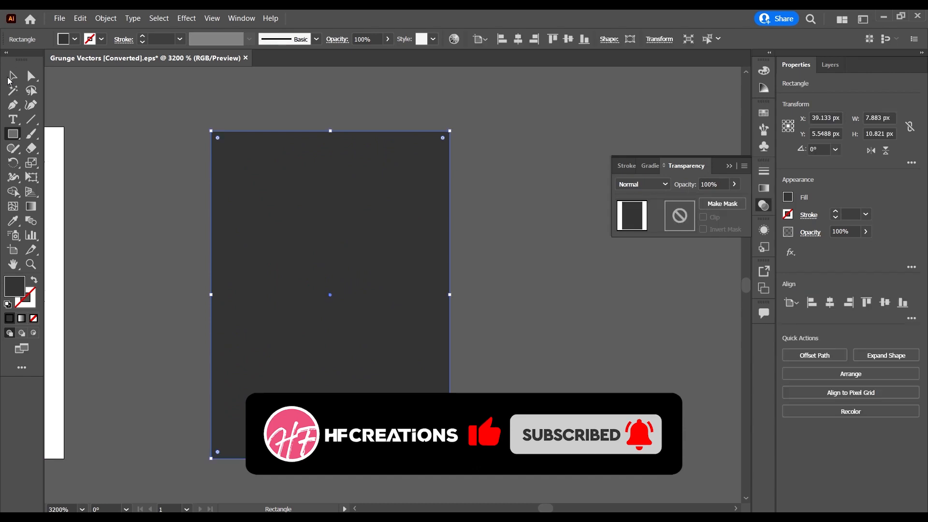
pyautogui.press('v')
pyautogui.rightClick(434, 175)
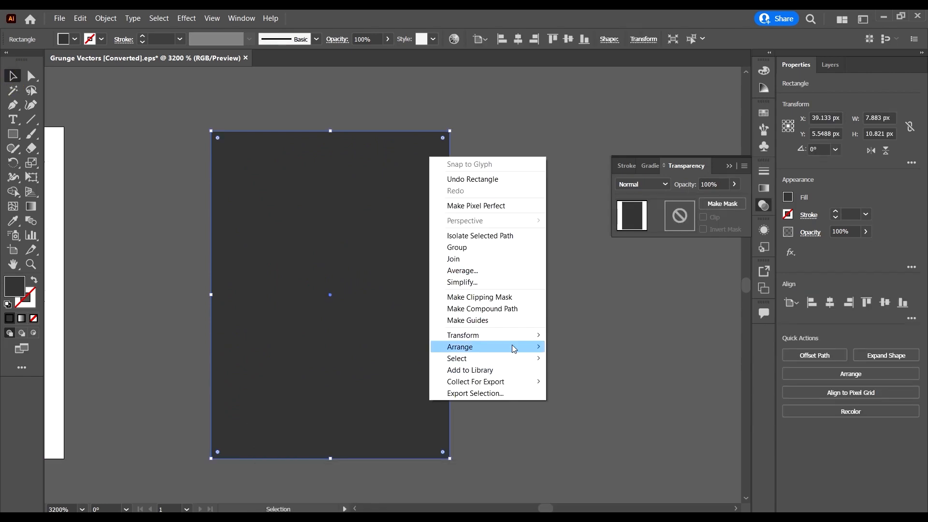
pyautogui.moveTo(512, 347)
pyautogui.click(617, 383)
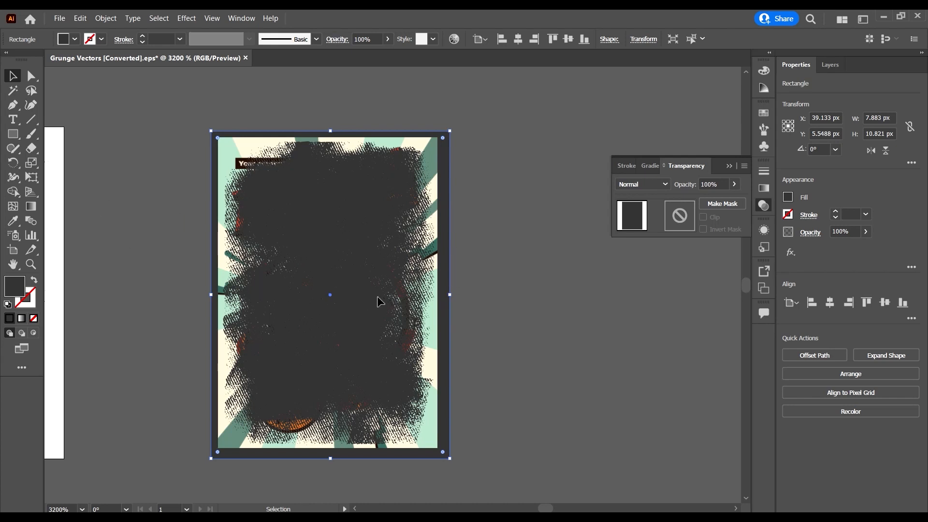
# Fill the background rectangle with the dark green sampled from the poster using the Eyedropper
pyautogui.press('i')
pyautogui.scroll(5, 444, 234)
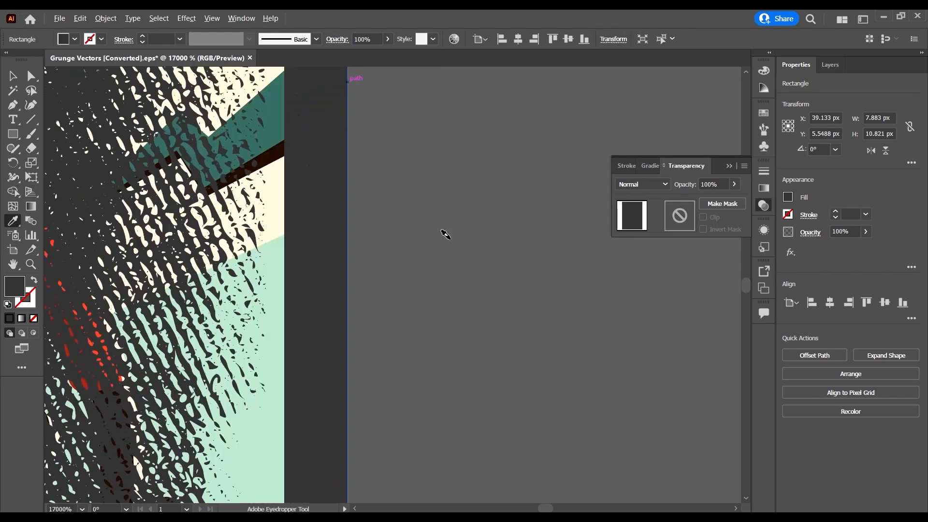
pyautogui.click(284, 139)
pyautogui.scroll(-2, 391, 193)
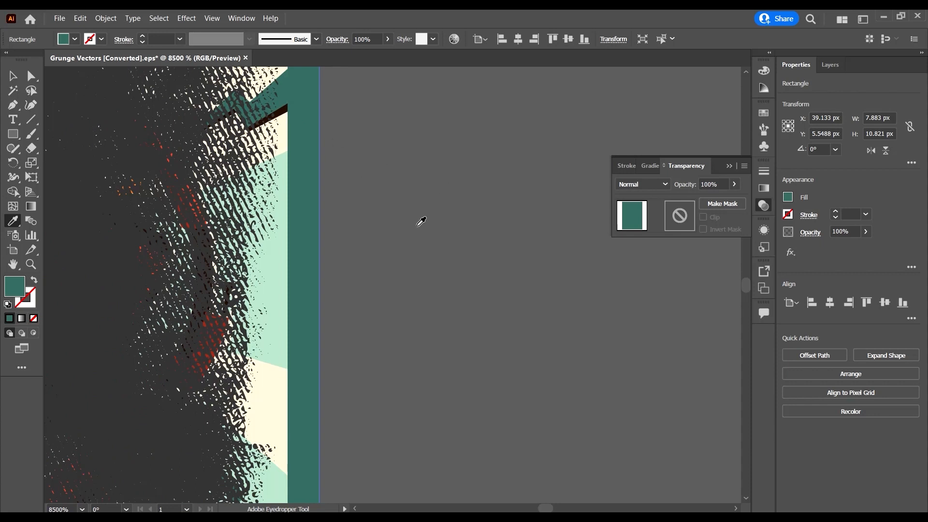
pyautogui.scroll(-4, 383, 238)
pyautogui.click(14, 75)
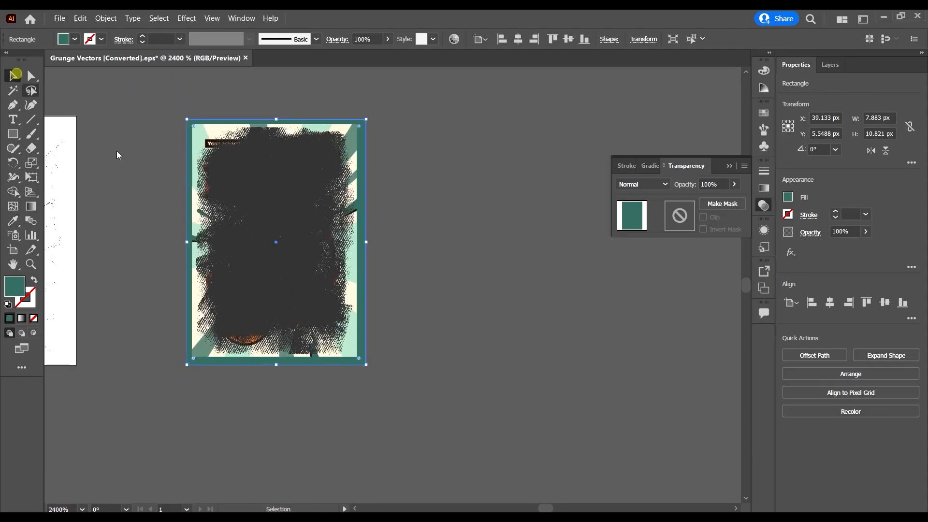
# Narrow the green rectangle to about 7.72 px wide, raise its lower edge slightly to even the border, and deselect it
pyautogui.scroll(1, 323, 184)
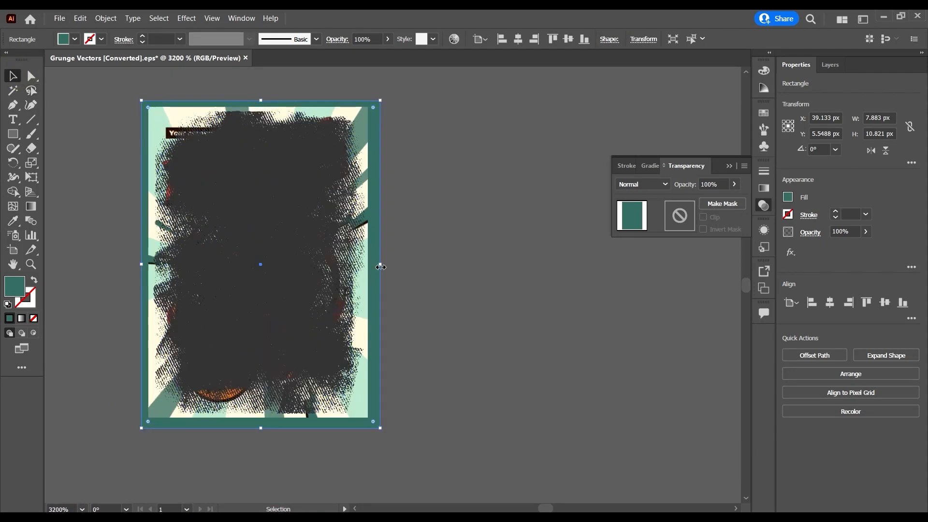
pyautogui.moveTo(380, 267); pyautogui.dragTo(376, 267)
pyautogui.scroll(-1, 268, 423)
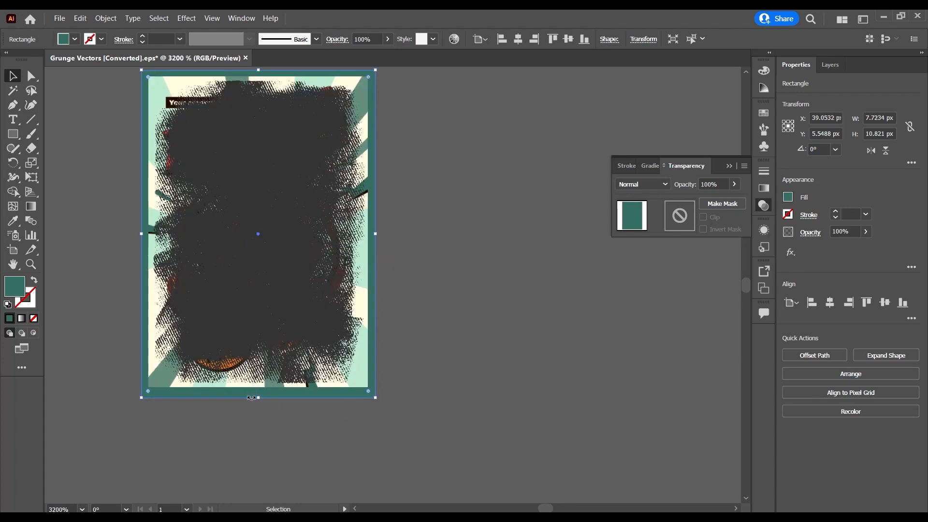
pyautogui.moveTo(259, 399); pyautogui.dragTo(258, 394)
pyautogui.scroll(2, 258, 290)
pyautogui.click(483, 200)
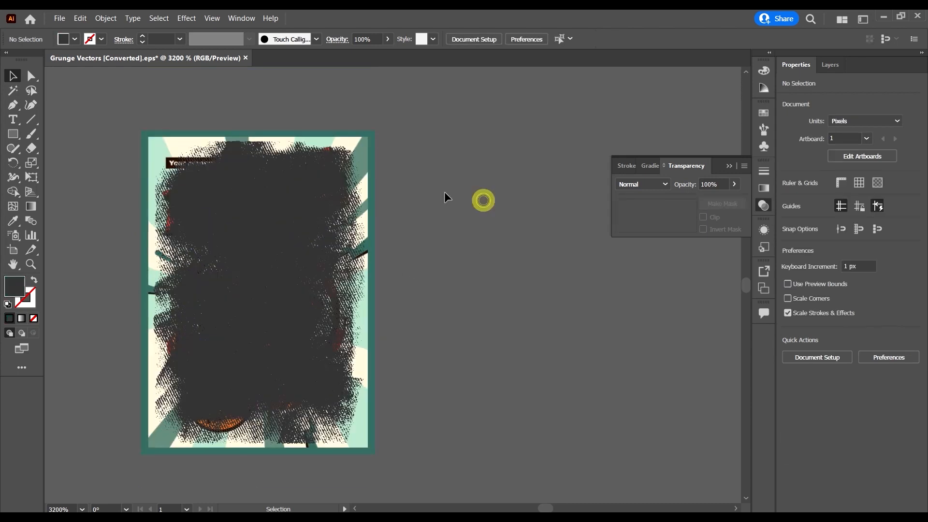
# Try making an opacity mask from the dark gray brushed texture and the poster image, and deselect the result
pyautogui.click(307, 162)
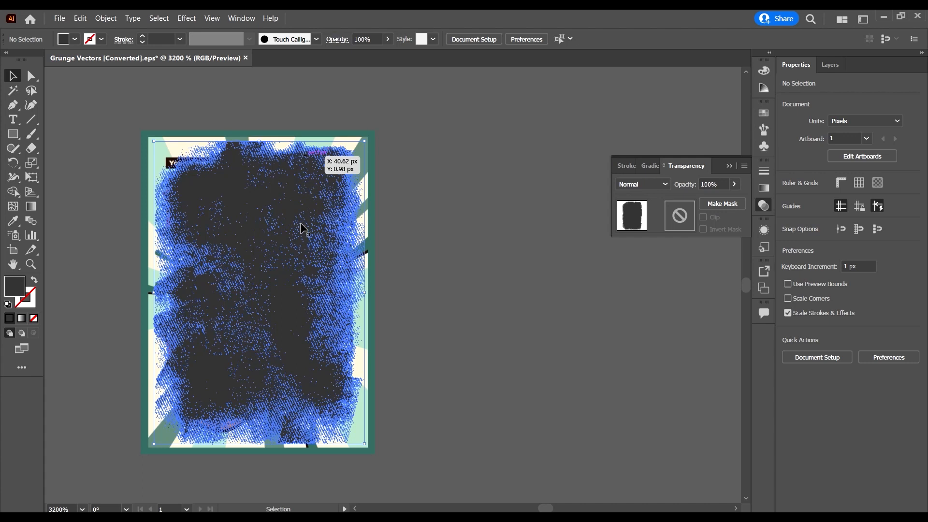
pyautogui.click(308, 173)
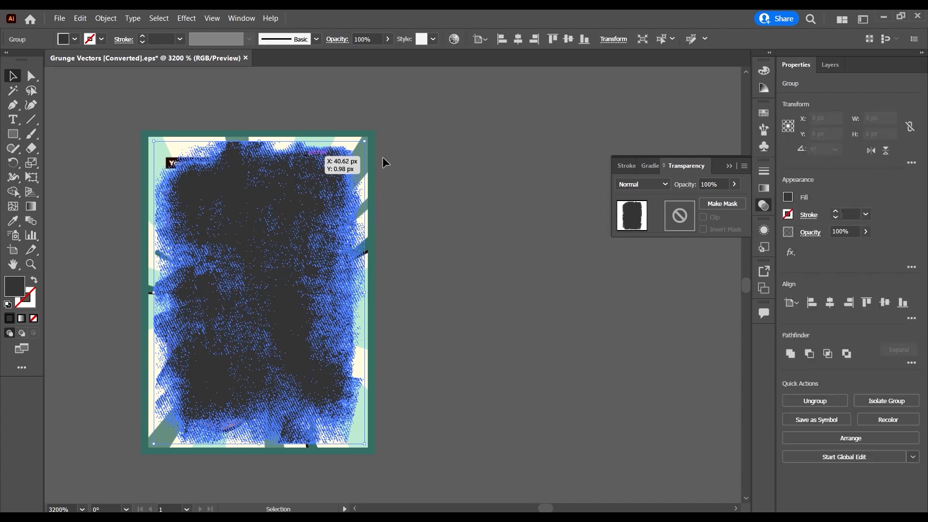
pyautogui.keyDown('shift'); pyautogui.click(349, 137); pyautogui.keyUp('shift')
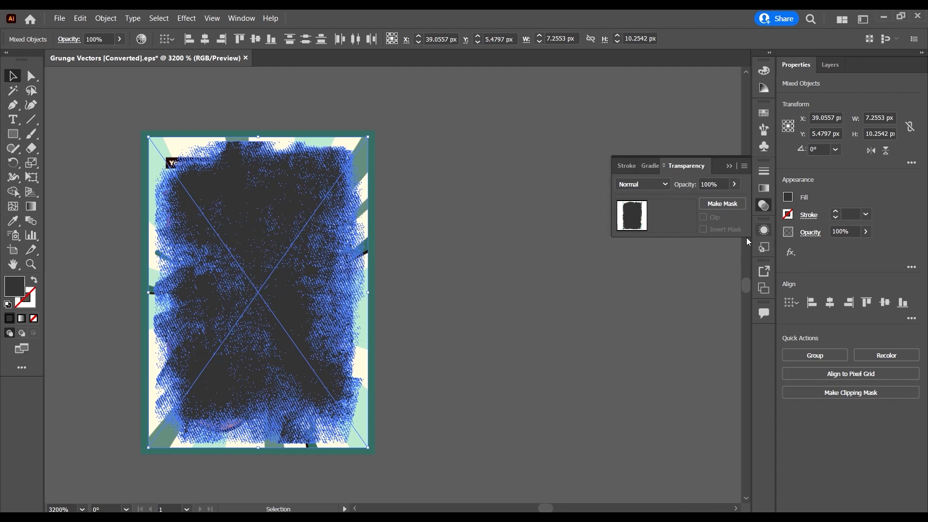
pyautogui.click(729, 205)
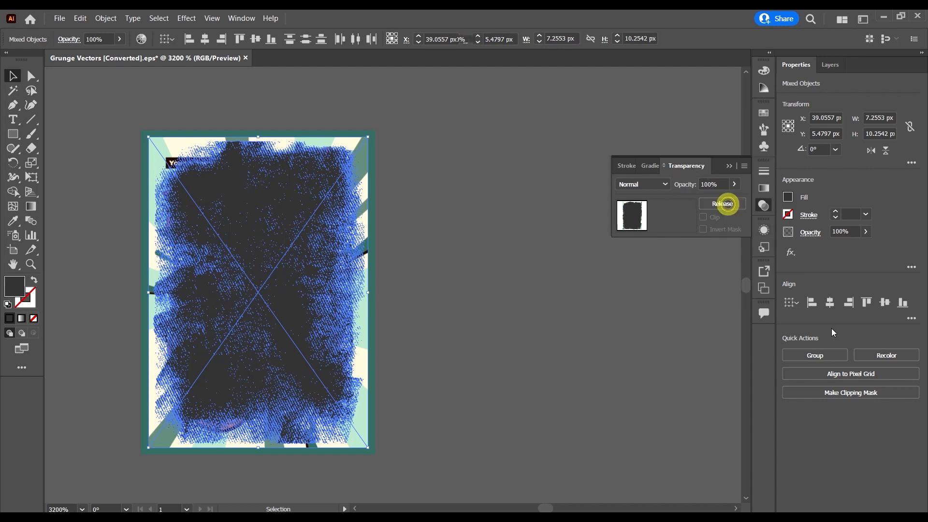
pyautogui.click(506, 222)
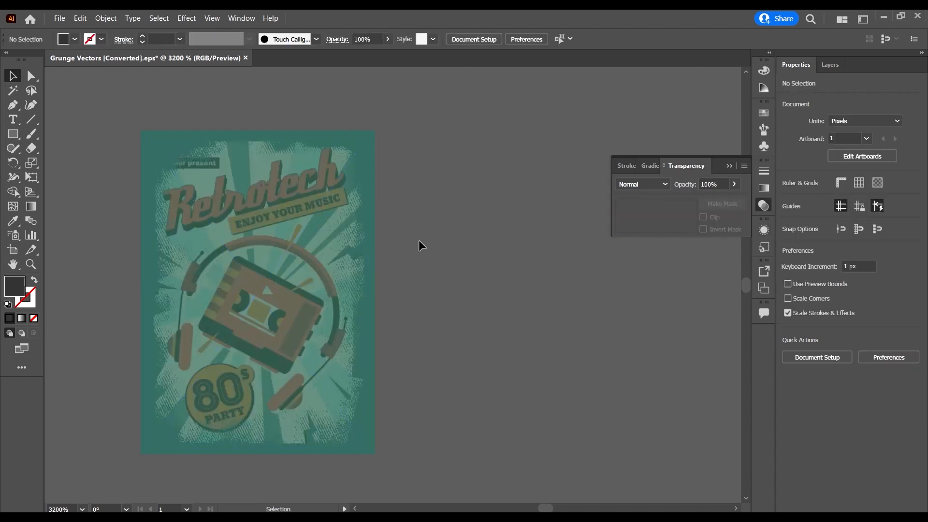
# Release the opacity mask from the poster image and deselect the separated objects
pyautogui.click(327, 239)
pyautogui.rightClick(327, 239)
pyautogui.click(277, 218)
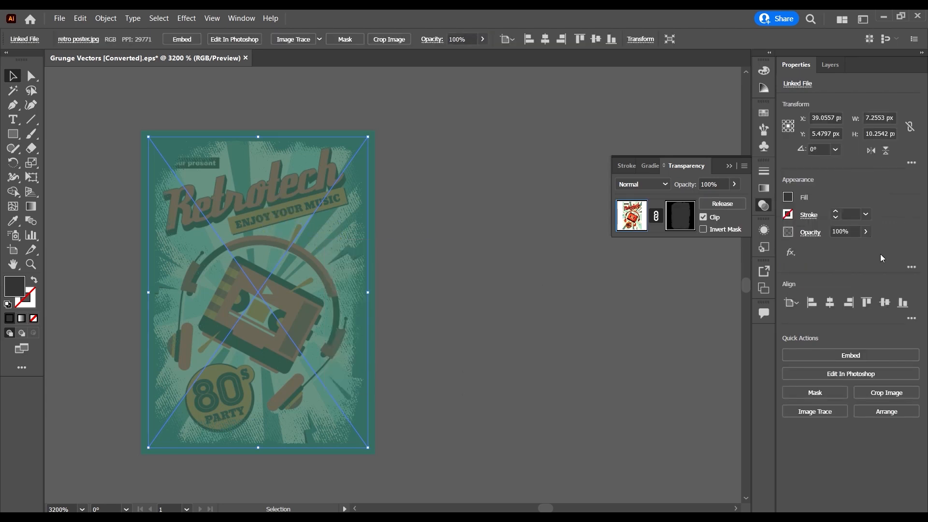
pyautogui.click(723, 204)
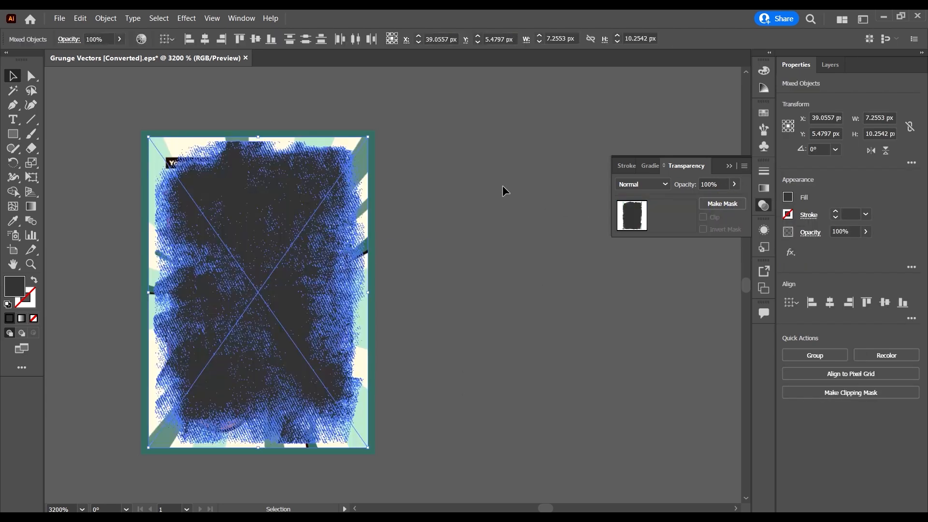
pyautogui.click(503, 185)
pyautogui.scroll(1, 463, 181)
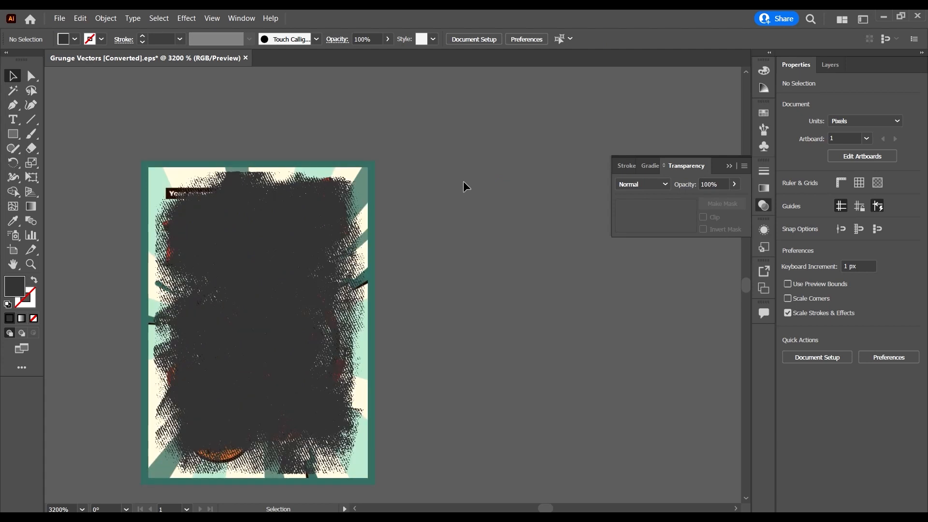
pyautogui.scroll(-2, 463, 182)
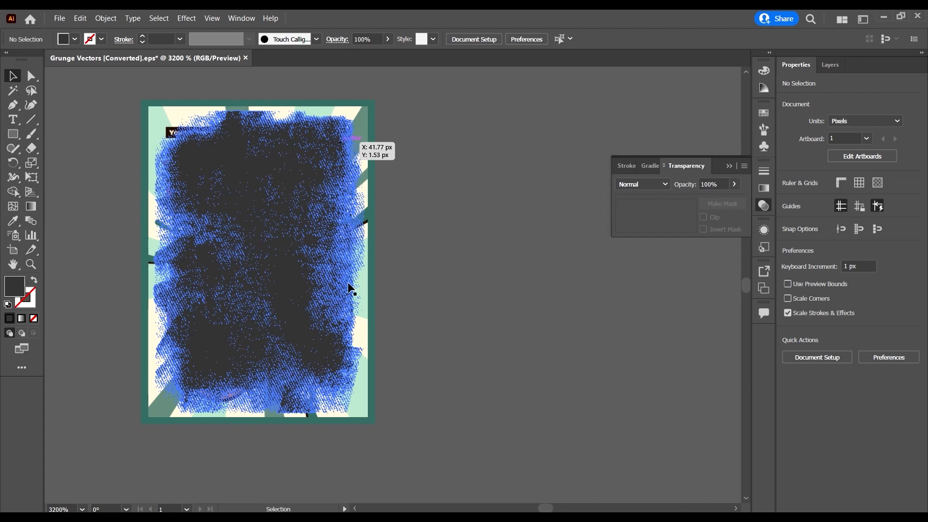
# Change the fill of the brushed texture over the poster to white
pyautogui.click(352, 214)
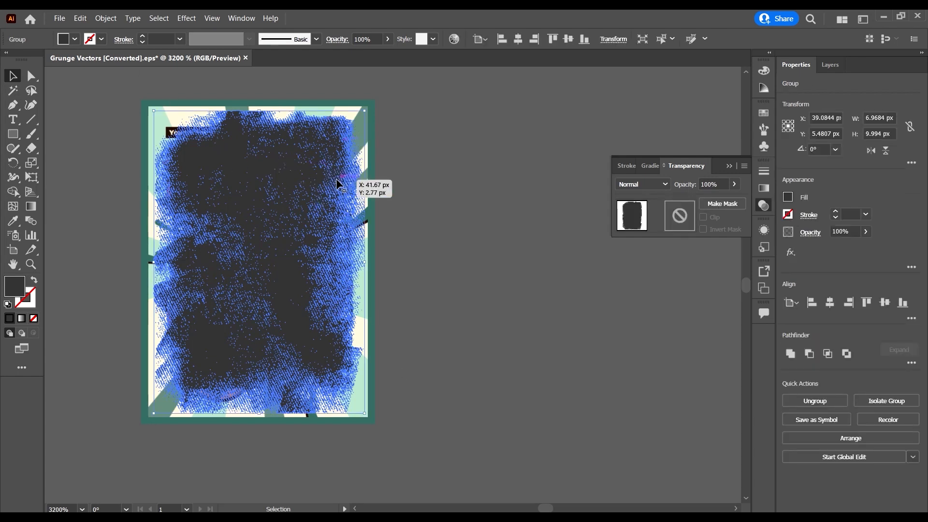
pyautogui.scroll(1, 337, 183)
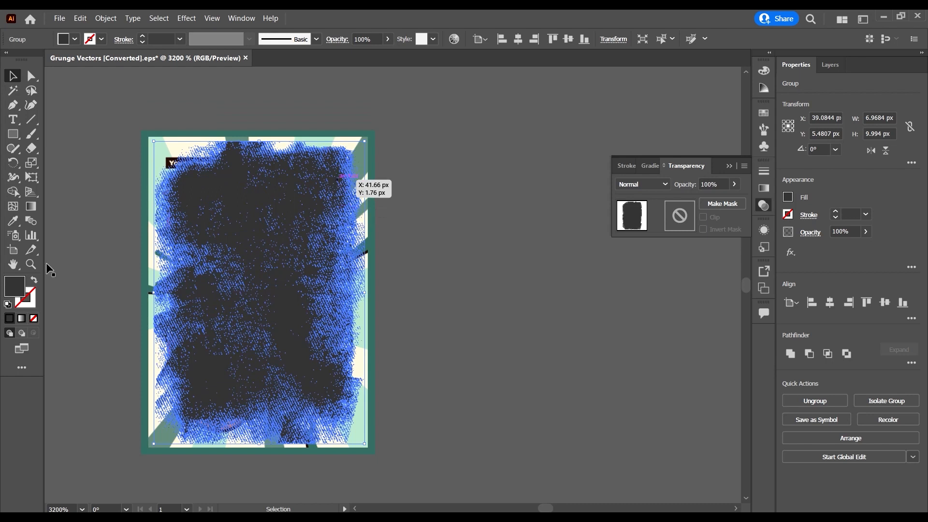
pyautogui.doubleClick(14, 283)
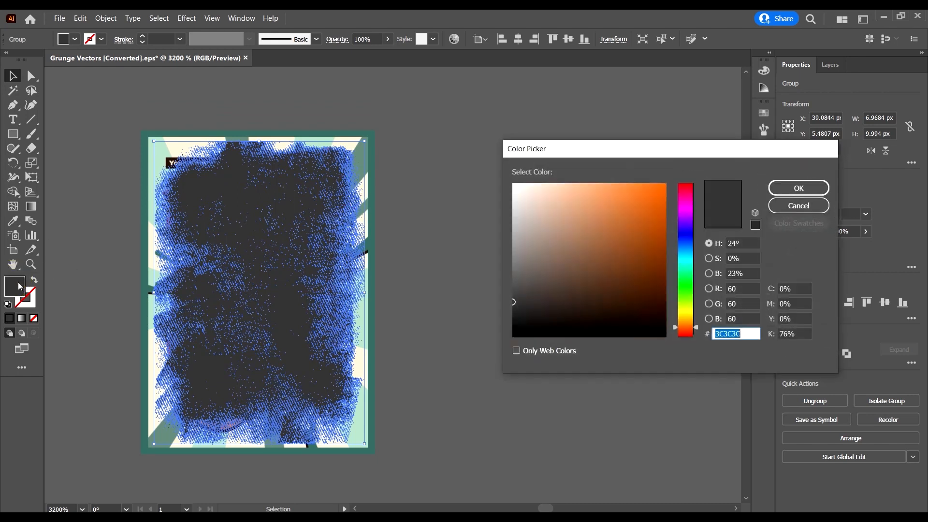
pyautogui.moveTo(613, 271)
pyautogui.mouseDown()
pyautogui.moveTo(572, 276)
pyautogui.moveTo(481, 160)
pyautogui.moveTo(524, 184)
pyautogui.moveTo(498, 179)
pyautogui.mouseUp()
pyautogui.click(799, 188)
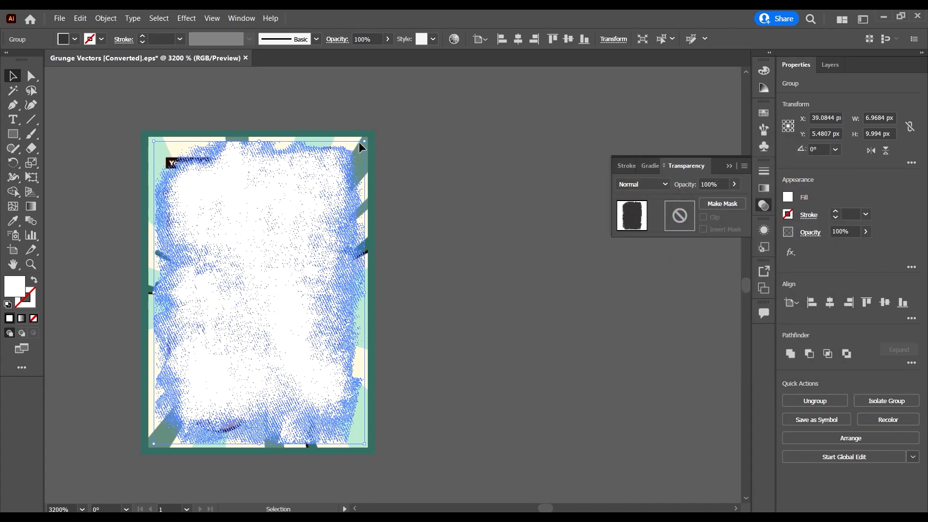
# Make an opacity mask from the white brushed texture and the poster image, and deselect the result
pyautogui.keyDown('shift'); pyautogui.click(355, 138); pyautogui.keyUp('shift')
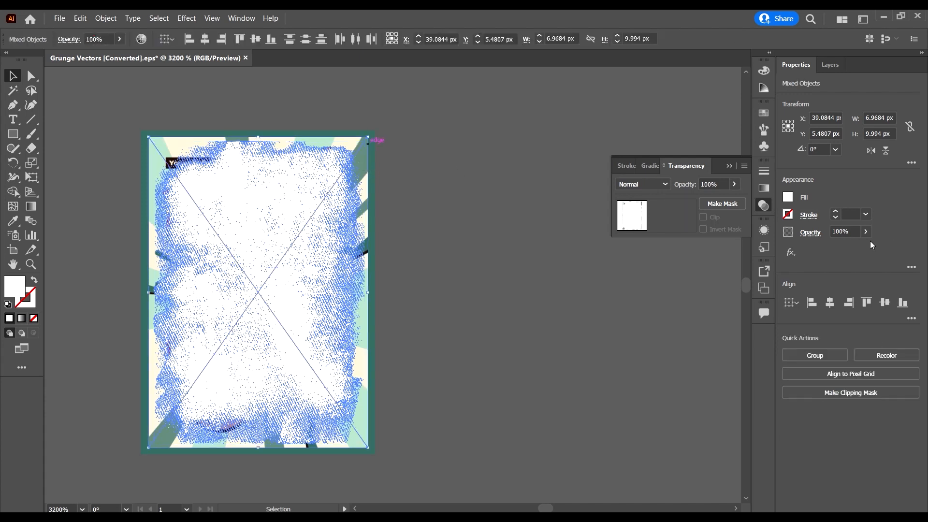
pyautogui.click(727, 204)
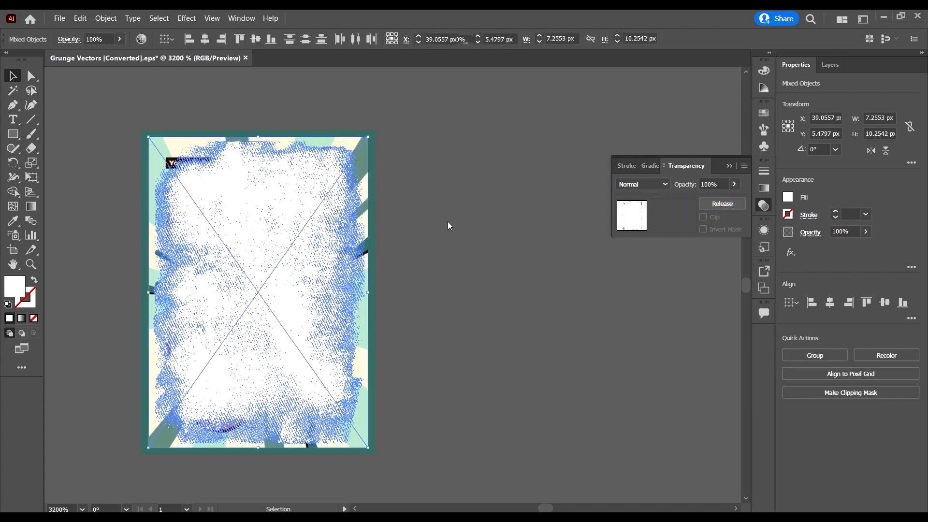
pyautogui.click(494, 213)
# Examine the masked poster's rough edges against the green background, both up close and as a whole
pyautogui.hscroll(-3, 331, 219)
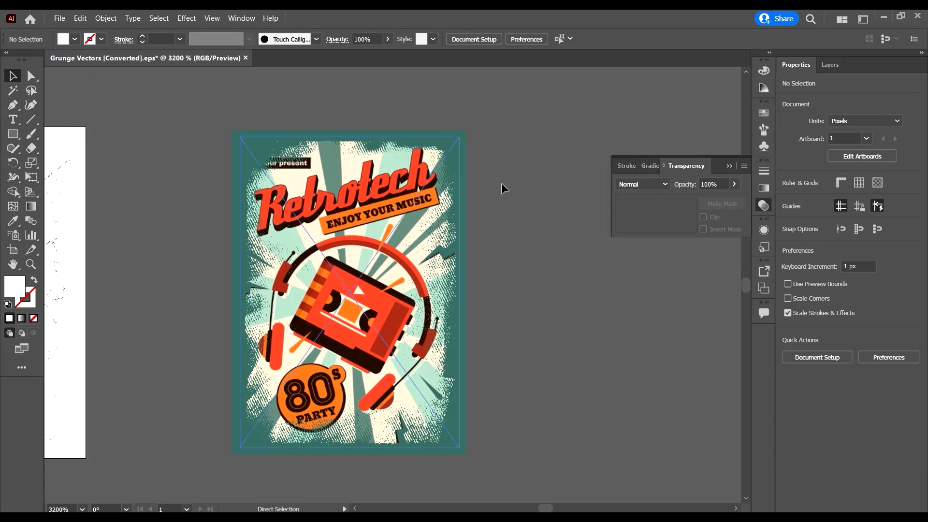
pyautogui.scroll(2, 392, 180)
pyautogui.scroll(2, 454, 145)
pyautogui.scroll(-3, 489, 169)
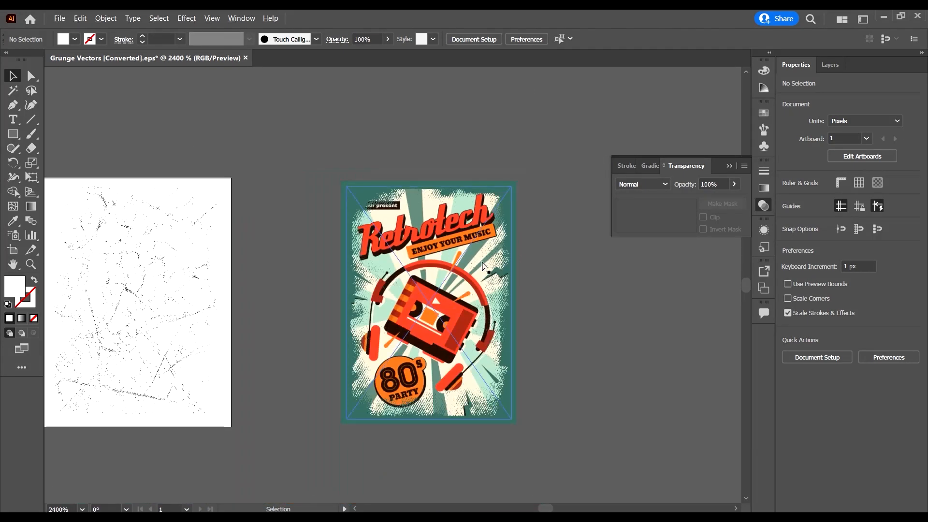
pyautogui.scroll(-3, 485, 266)
pyautogui.scroll(4, 581, 271)
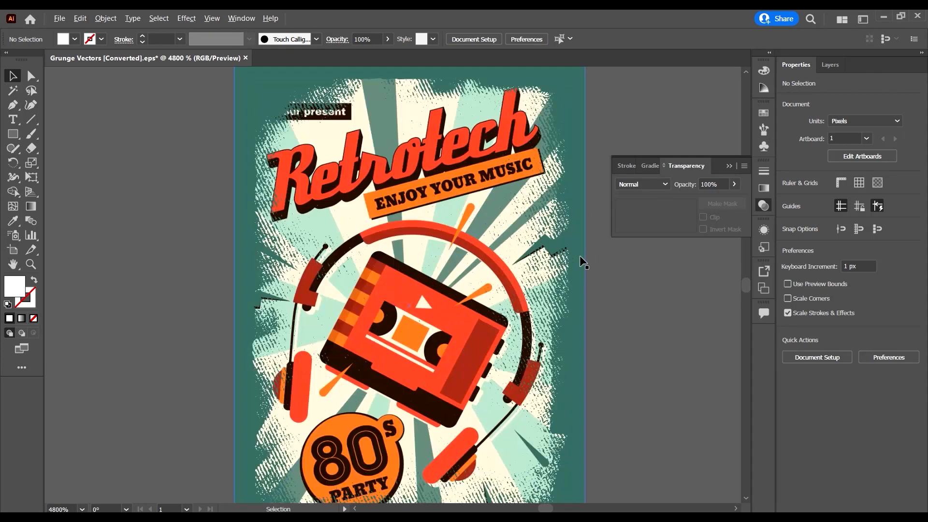
pyautogui.scroll(-3, 580, 256)
# Duplicate the speckled texture, first in the artboard's row, onto the masked poster, keeping the original in place
pyautogui.hscroll(-3, 230, 281)
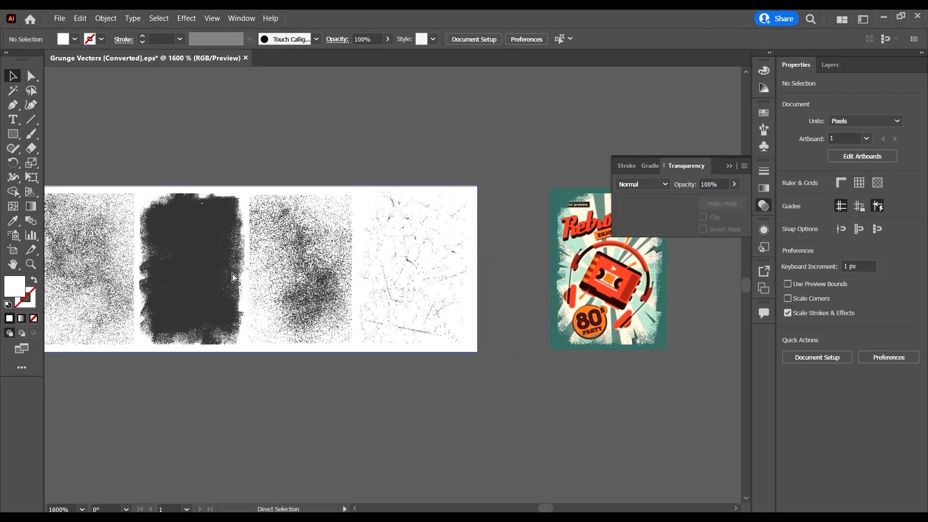
pyautogui.click(149, 254)
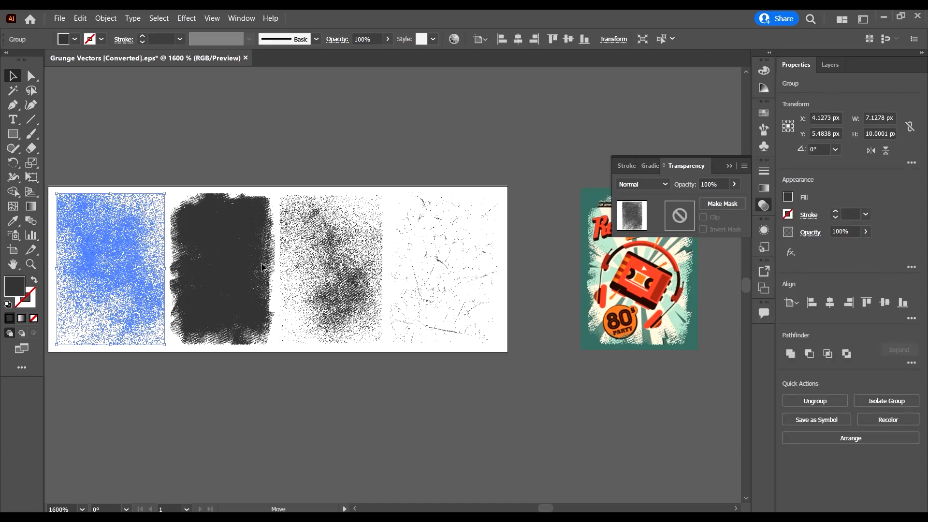
pyautogui.moveTo(145, 271); pyautogui.dragTo(668, 293)
pyautogui.hscroll(2, 708, 280)
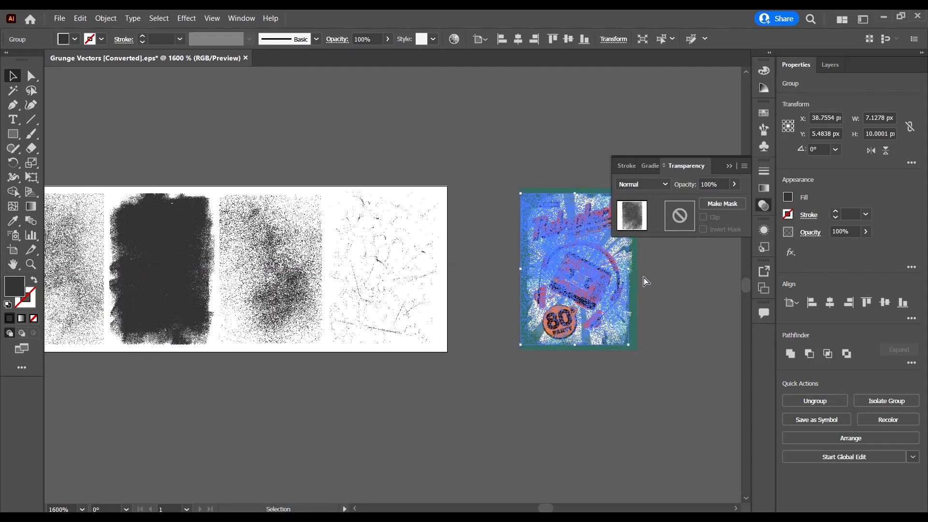
# Scale the speckled texture copy until its upper-right corner meets the green background's corner, about 7.72 by 10.35 px
pyautogui.hscroll(3, 646, 281)
pyautogui.scroll(4, 543, 228)
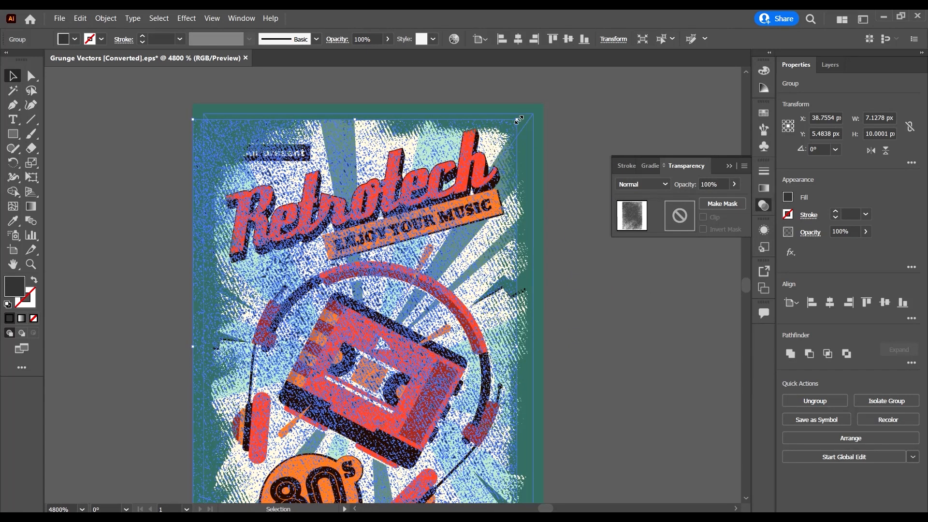
pyautogui.moveTo(519, 119); pyautogui.dragTo(546, 105)
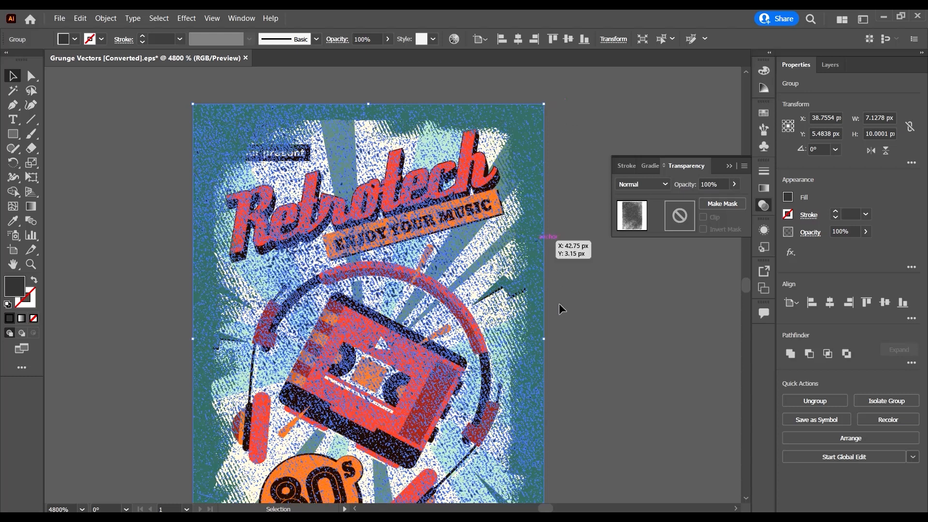
# Stretch the speckled texture's lower edge down to the green background's bottom edge, about 10.69 px high, and deselect it
pyautogui.scroll(-3, 533, 344)
pyautogui.scroll(-4, 538, 339)
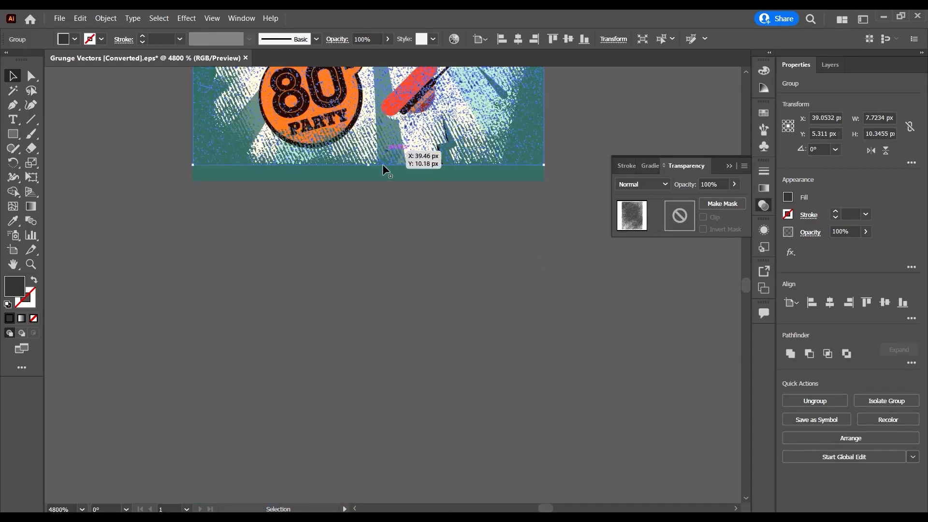
pyautogui.click(366, 170)
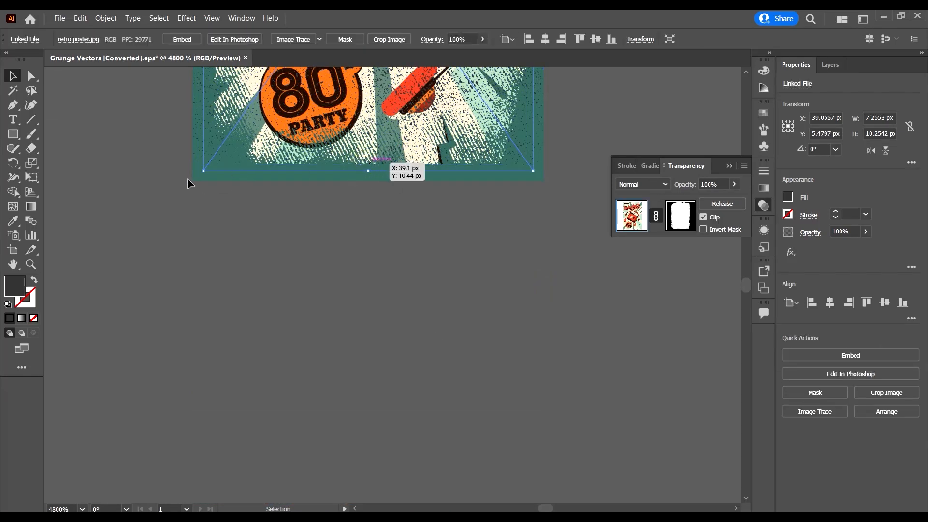
pyautogui.click(187, 180)
pyautogui.click(364, 169)
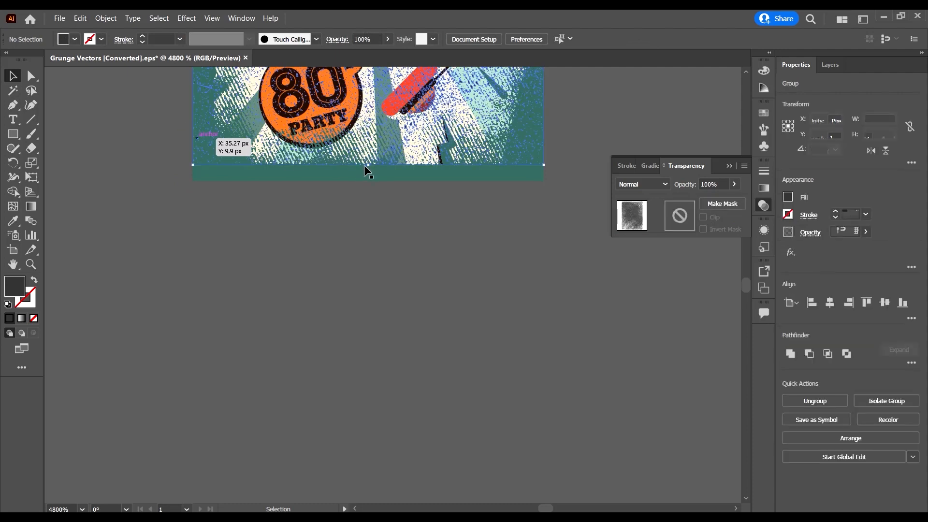
pyautogui.moveTo(365, 166); pyautogui.dragTo(368, 182)
pyautogui.moveTo(458, 219); pyautogui.dragTo(458, 219)
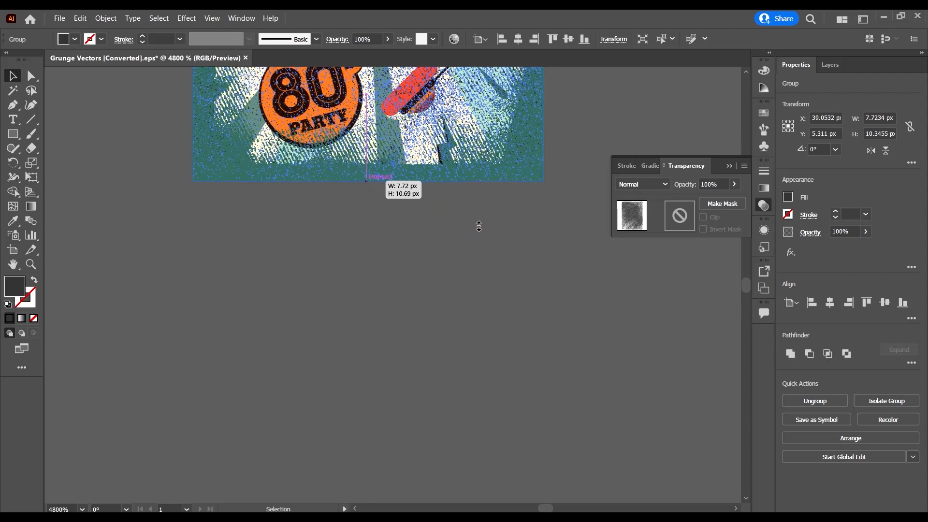
pyautogui.click(477, 223)
# Select the speckled texture together with the green background, send both to the back behind the masked poster, and deselect them
pyautogui.scroll(5, 531, 201)
pyautogui.scroll(5, 534, 159)
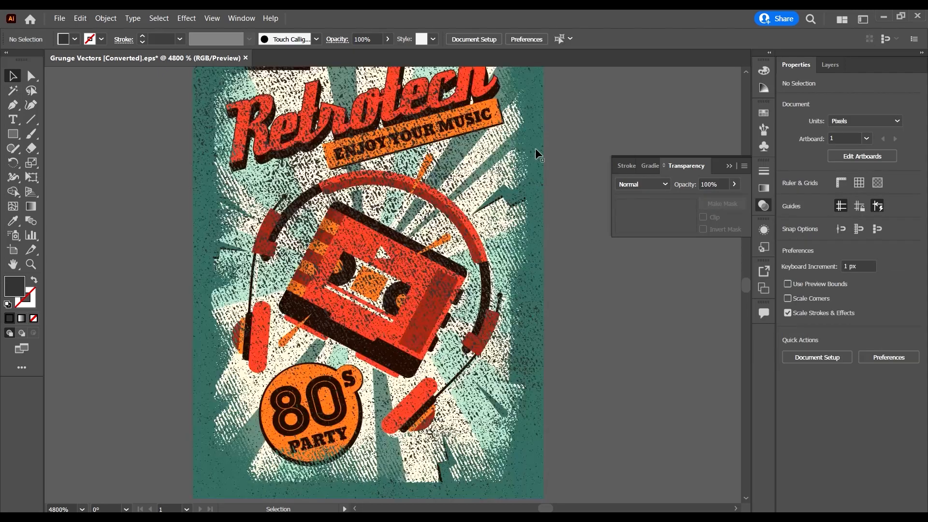
pyautogui.scroll(3, 547, 90)
pyautogui.scroll(1, 525, 175)
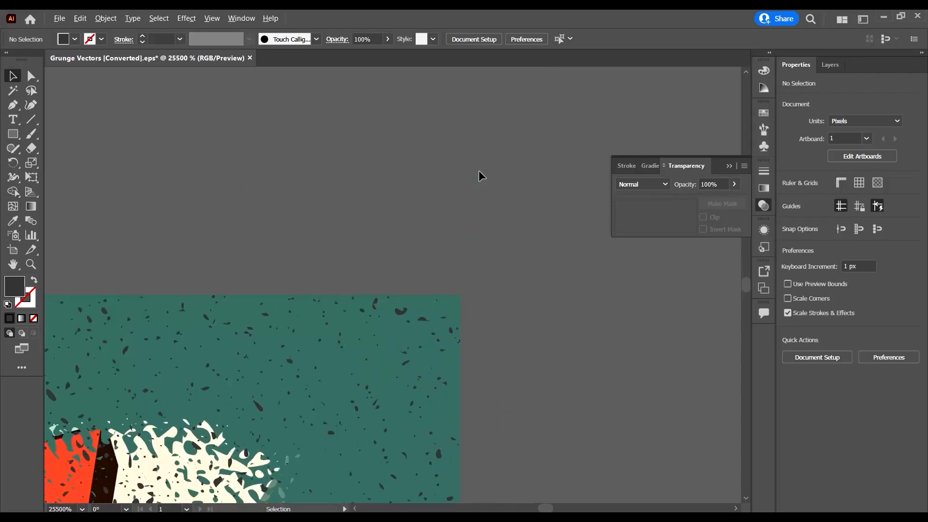
pyautogui.moveTo(506, 245); pyautogui.dragTo(461, 311)
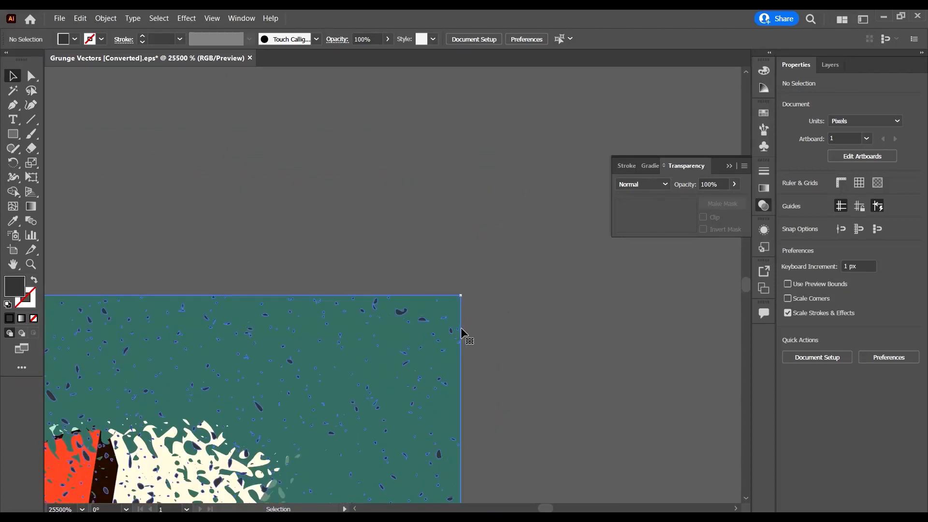
pyautogui.rightClick(454, 318)
pyautogui.moveTo(511, 430)
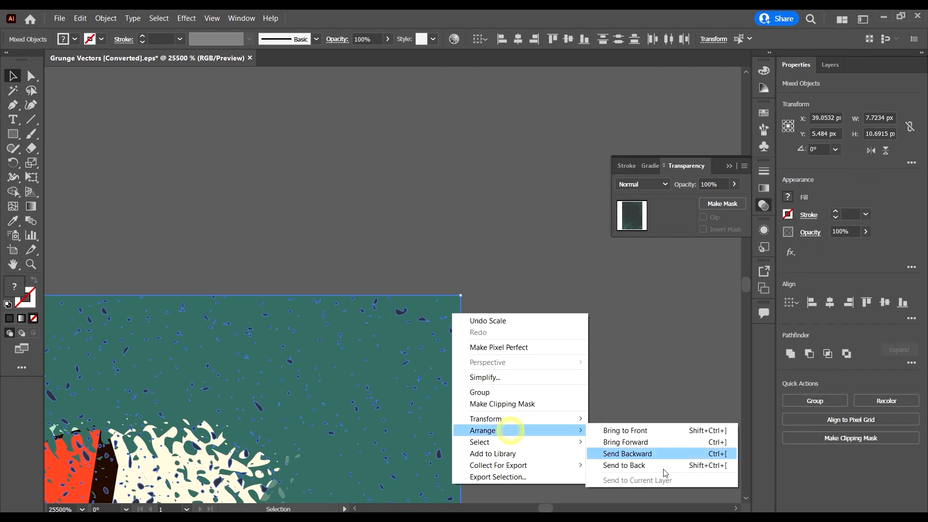
pyautogui.click(666, 467)
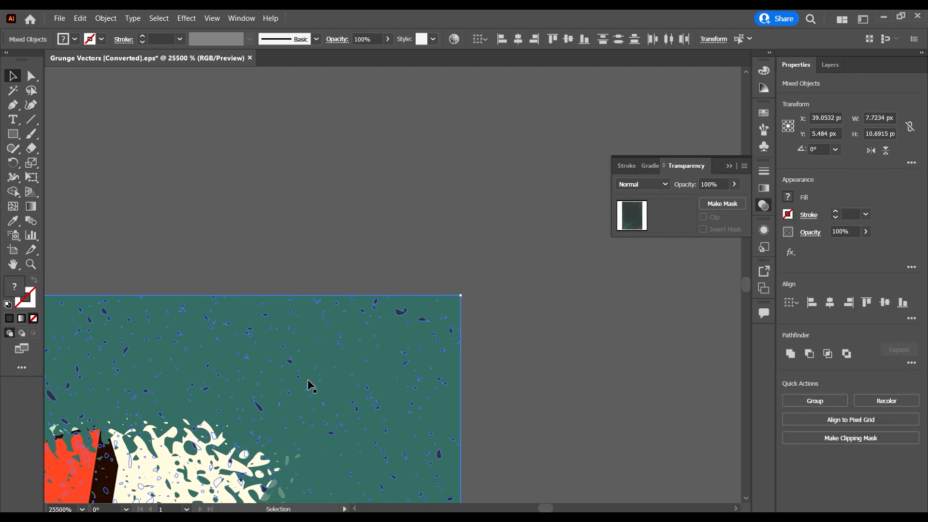
pyautogui.scroll(-2, 307, 379)
pyautogui.scroll(-2, 319, 374)
pyautogui.click(424, 379)
# Recolor the speckled texture with the pale mint green sampled from the poster's rays, and deselect it
pyautogui.hscroll(-3, 180, 272)
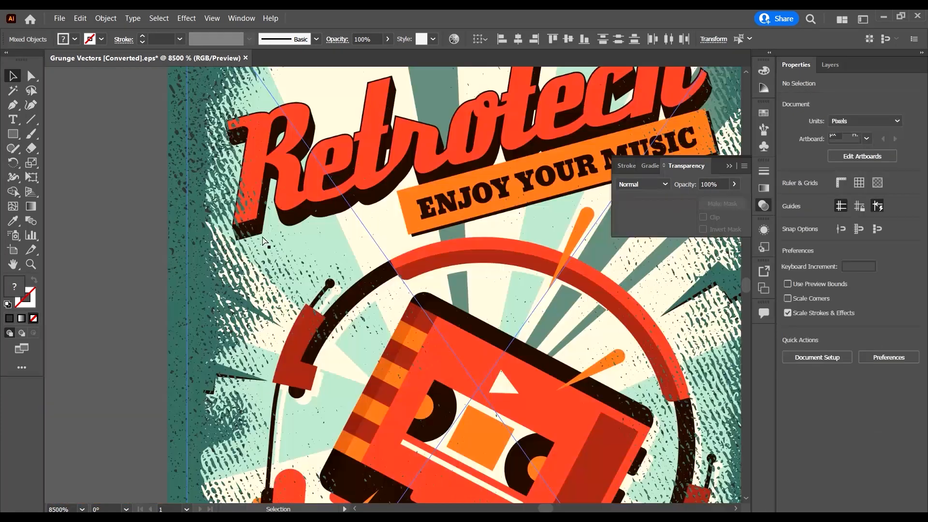
pyautogui.scroll(5, 230, 219)
pyautogui.scroll(-2, 222, 309)
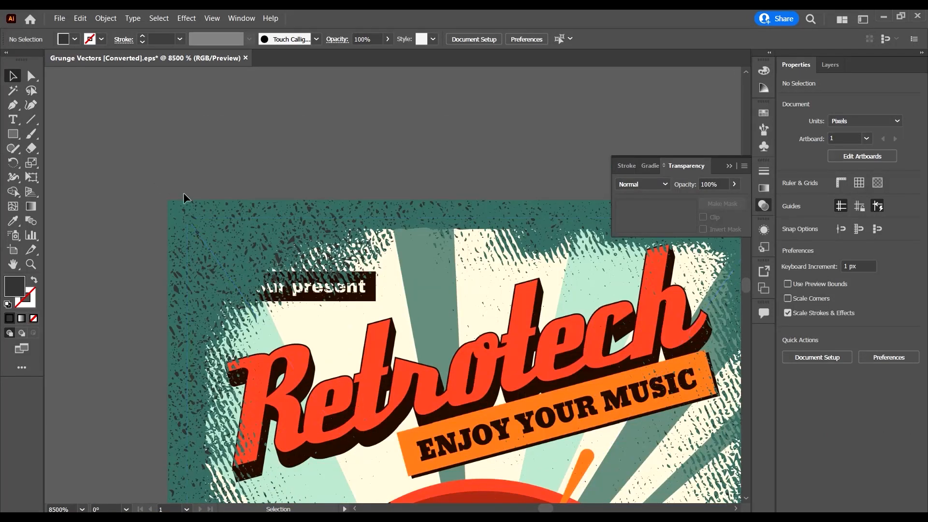
pyautogui.click(184, 211)
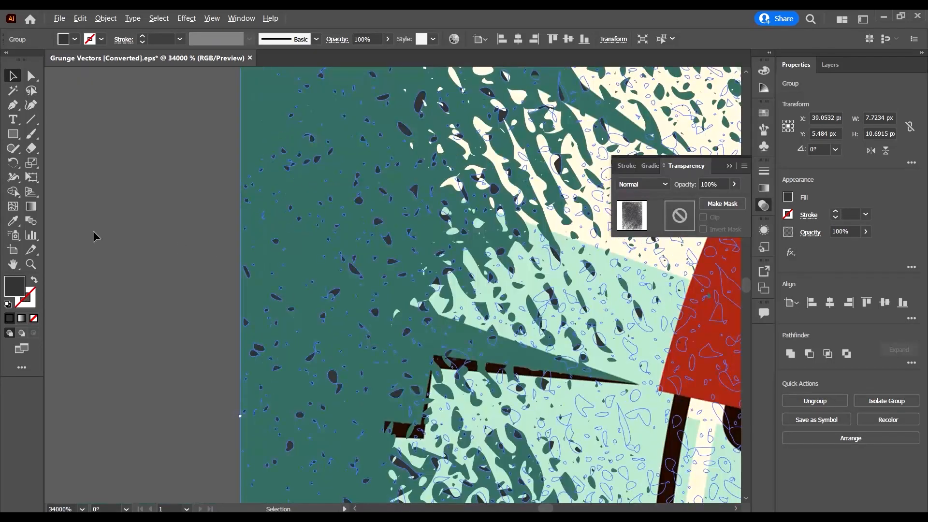
pyautogui.click(13, 221)
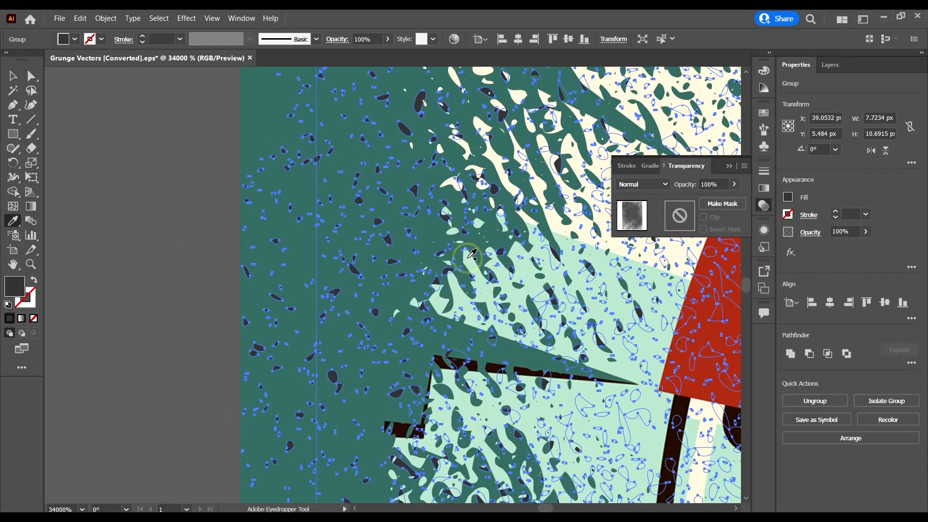
pyautogui.click(471, 256)
pyautogui.click(14, 78)
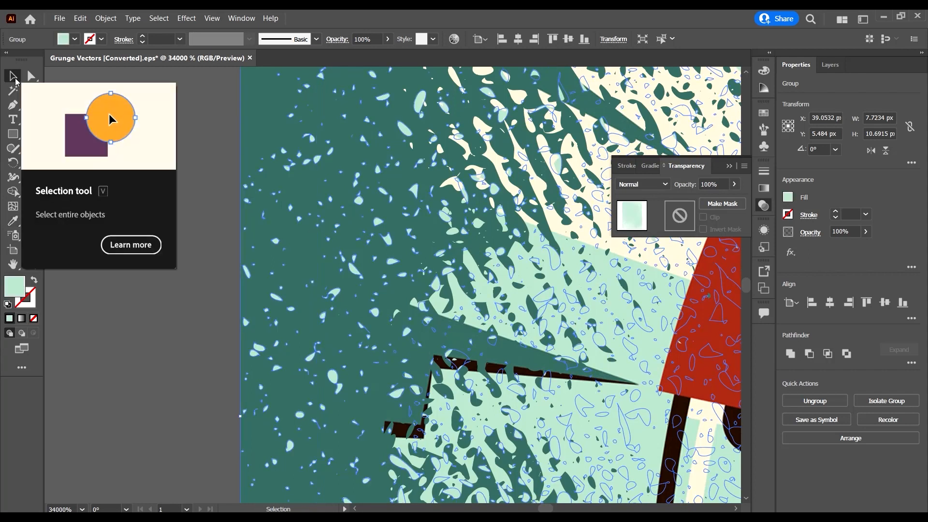
pyautogui.click(16, 80)
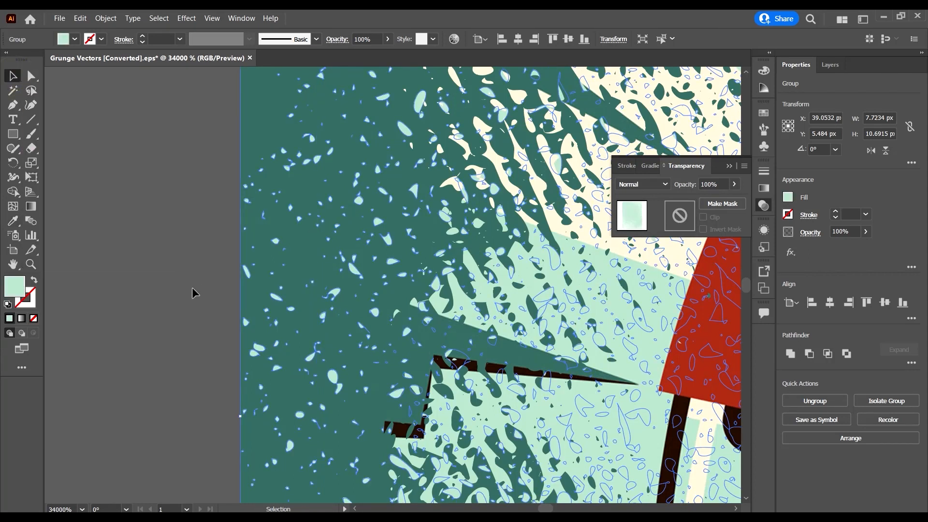
pyautogui.scroll(-3, 191, 291)
pyautogui.scroll(-5, 187, 286)
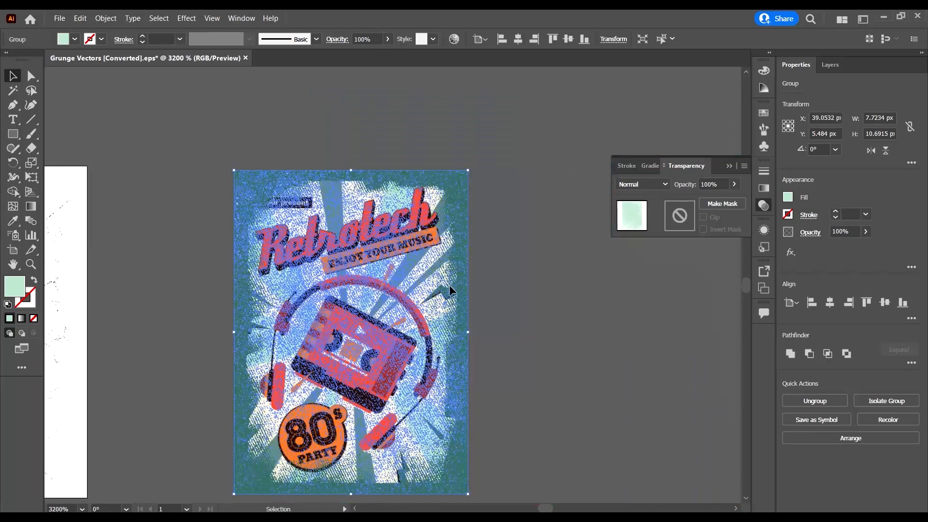
pyautogui.click(538, 299)
# Examine the mint speckles around the poster's edges and lettering, both up close and as a whole
pyautogui.scroll(-3, 534, 292)
pyautogui.scroll(1, 473, 242)
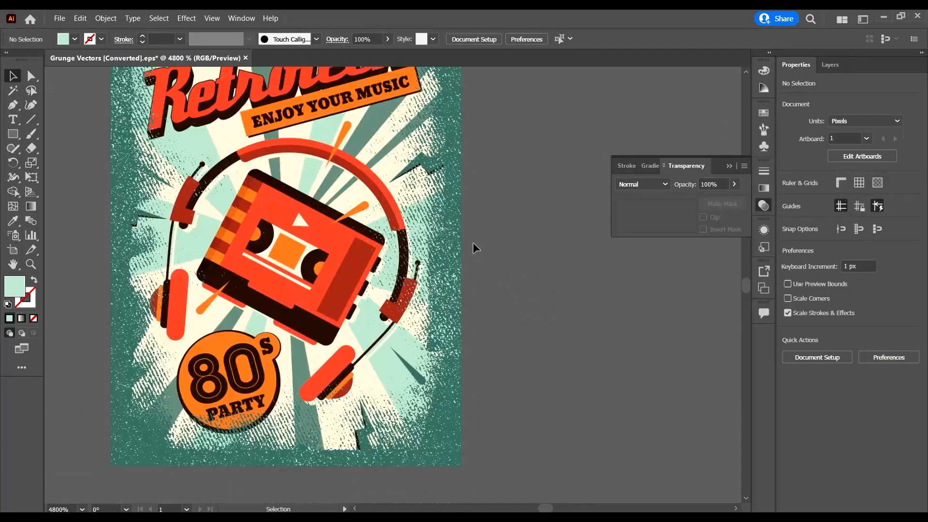
pyautogui.scroll(-3, 473, 243)
pyautogui.scroll(-1, 474, 242)
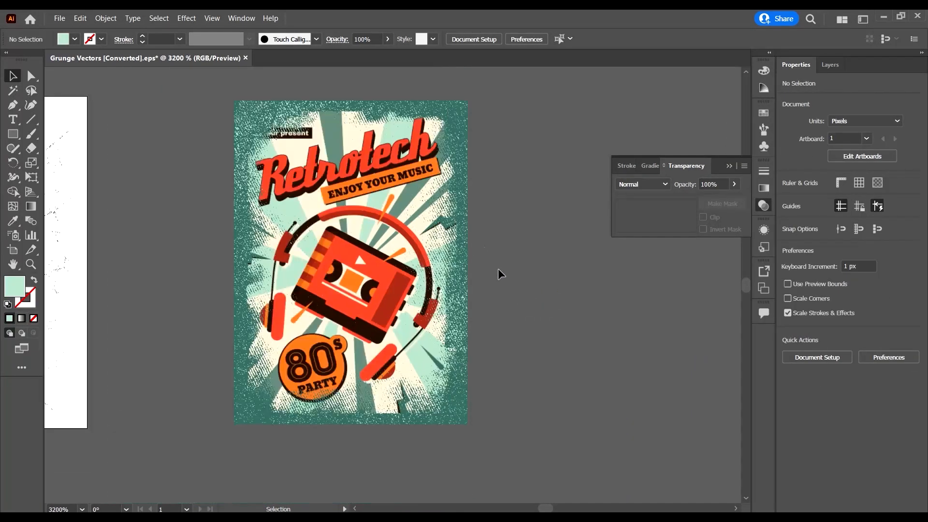
pyautogui.scroll(2, 235, 135)
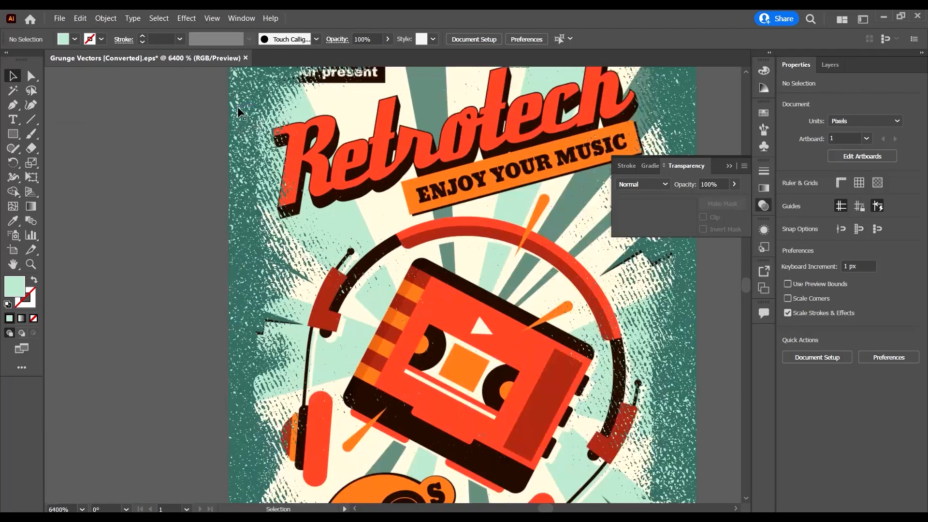
pyautogui.scroll(-1, 232, 145)
pyautogui.scroll(3, 242, 141)
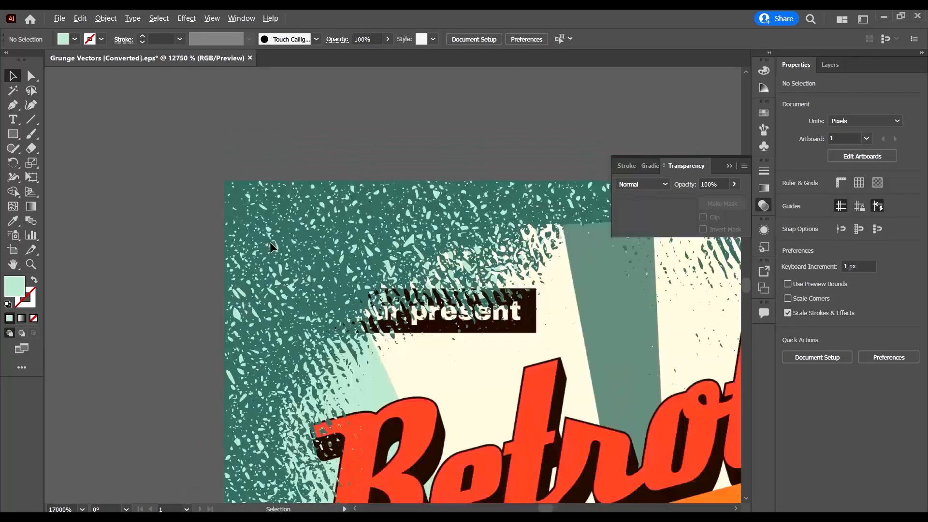
pyautogui.scroll(-3, 270, 242)
pyautogui.scroll(-10, 381, 279)
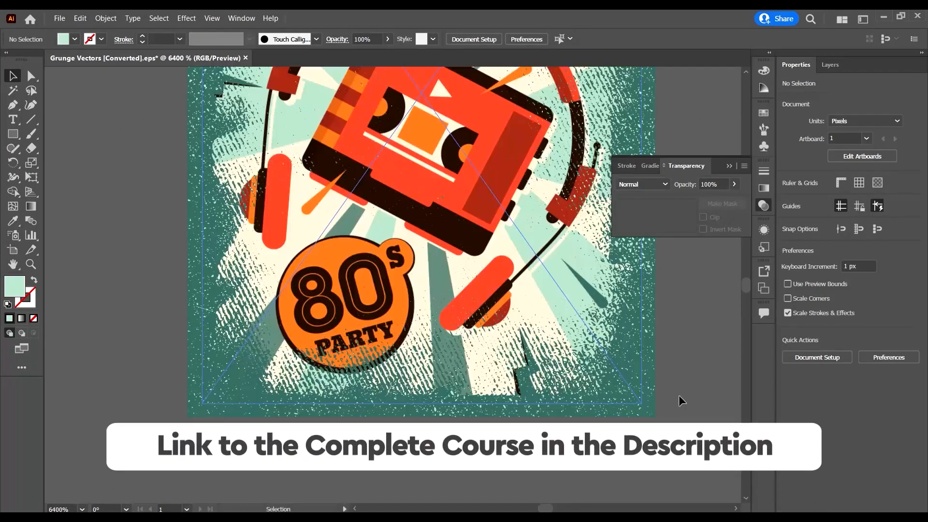
pyautogui.scroll(8, 676, 379)
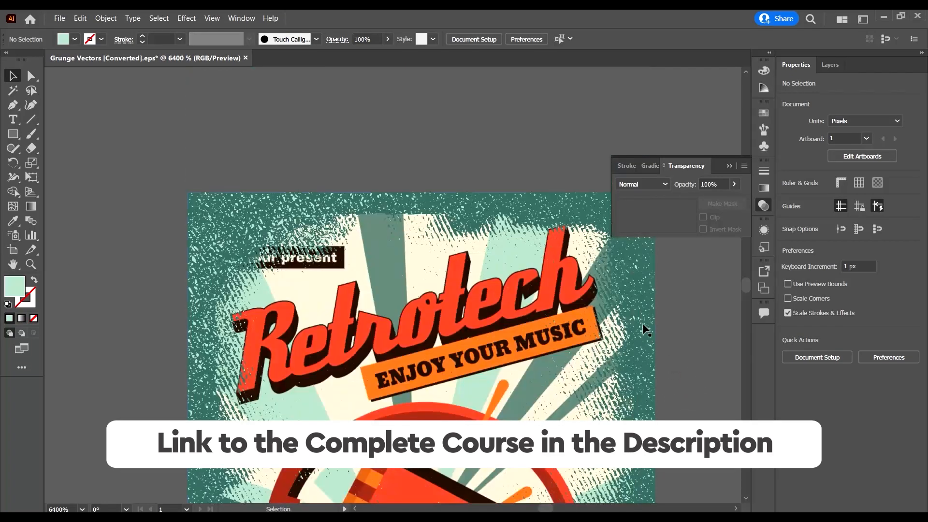
pyautogui.scroll(-1, 644, 334)
pyautogui.scroll(-5, 657, 367)
pyautogui.hscroll(8, 648, 387)
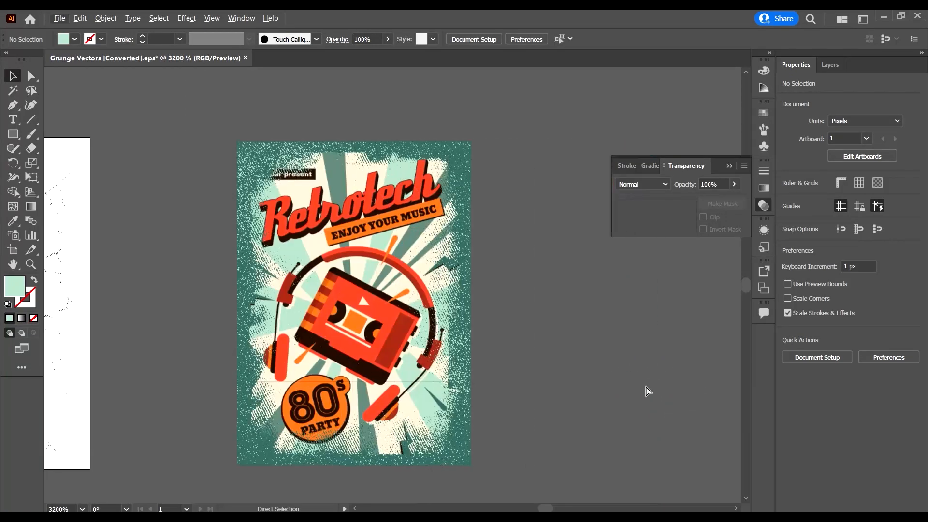
# Recolor the speckled texture with the dark green sampled from the background
pyautogui.scroll(10, 405, 323)
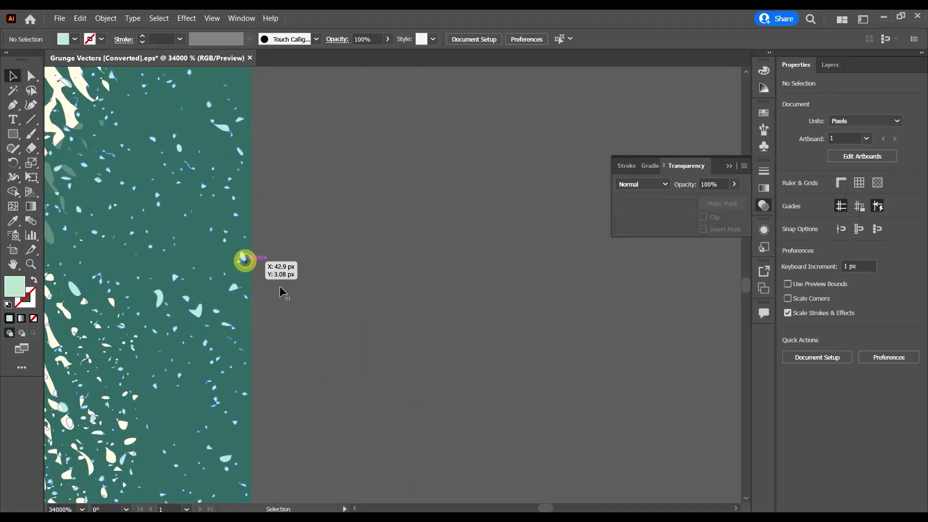
pyautogui.click(256, 274)
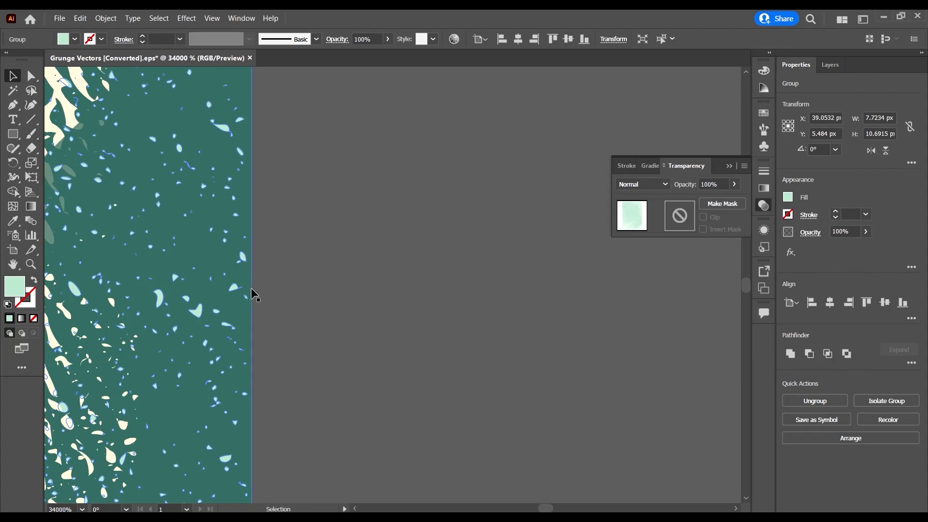
pyautogui.click(13, 221)
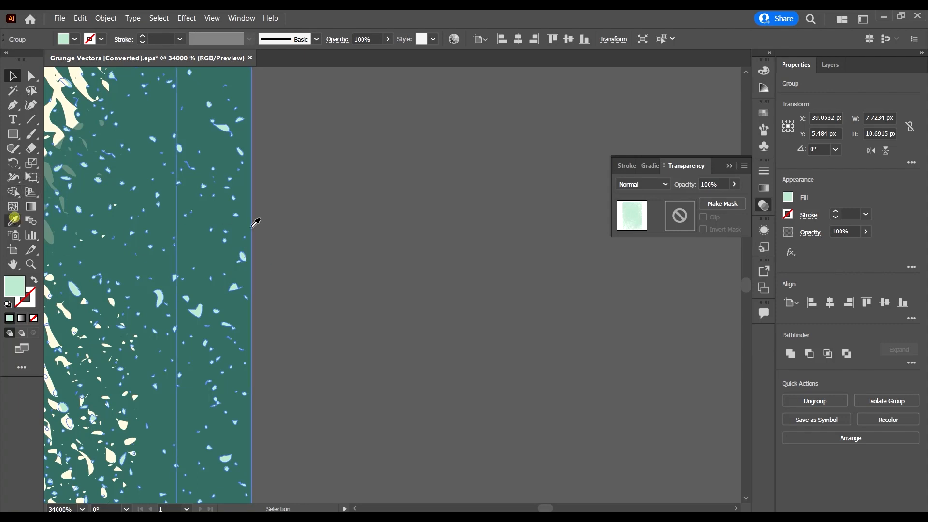
pyautogui.click(249, 203)
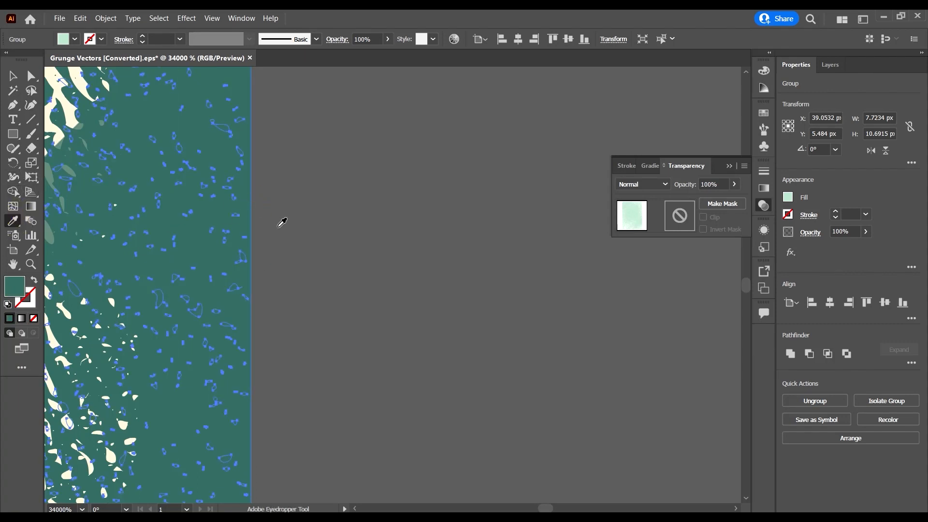
pyautogui.click(14, 79)
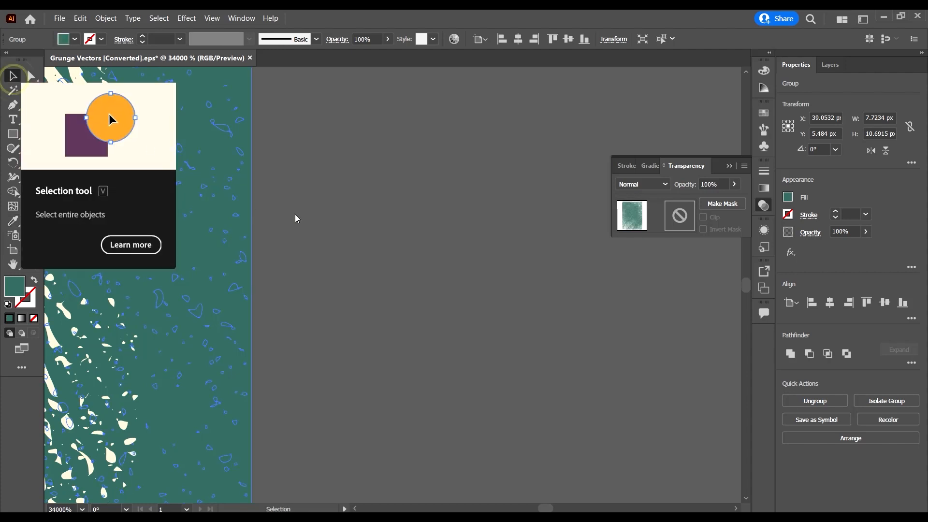
# Pick a slightly lighter shade of the background green as the speckled texture's fill, and deselect the texture
pyautogui.scroll(-3, 423, 233)
pyautogui.scroll(-1, 430, 234)
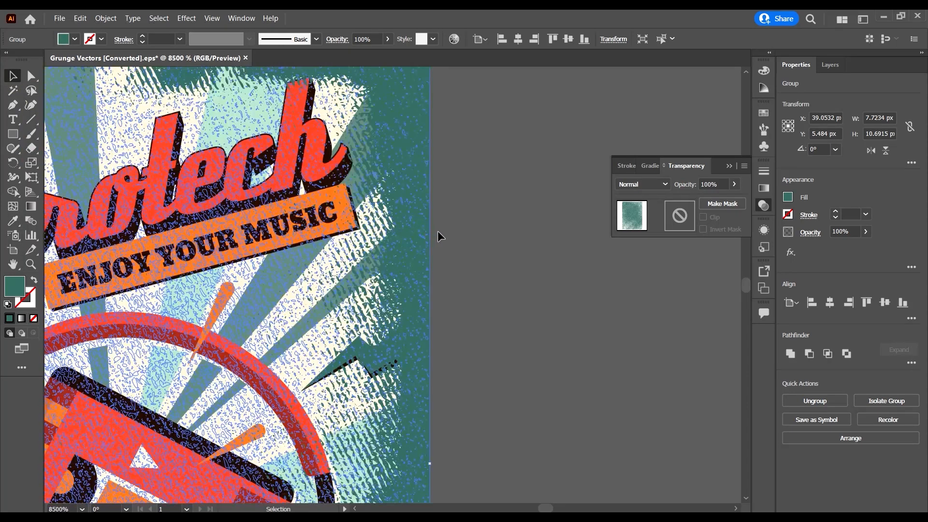
pyautogui.scroll(-1, 437, 234)
pyautogui.hscroll(-3, 289, 174)
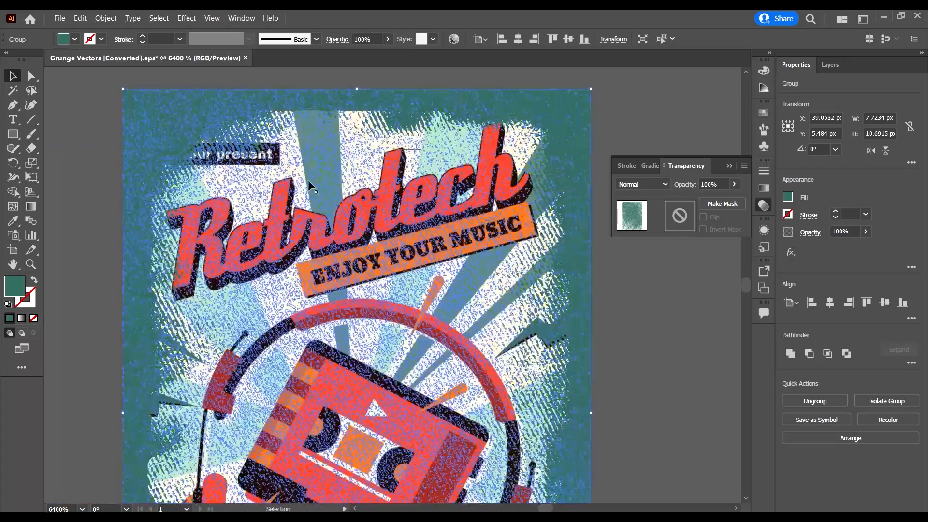
pyautogui.doubleClick(21, 290)
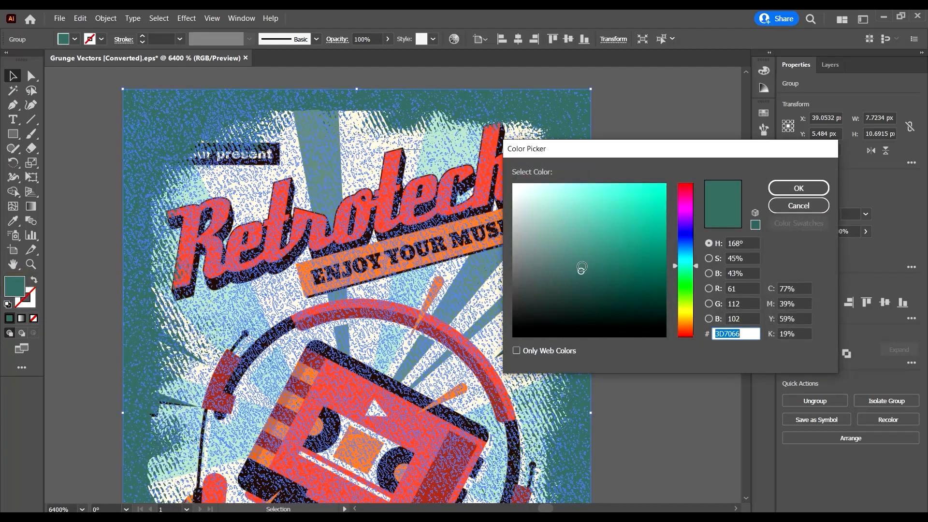
pyautogui.click(581, 264)
pyautogui.click(776, 190)
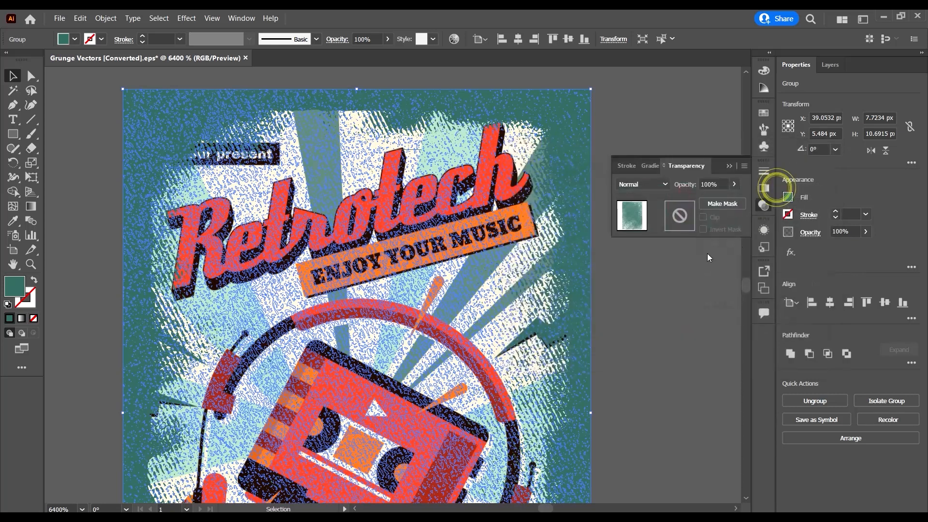
pyautogui.click(685, 284)
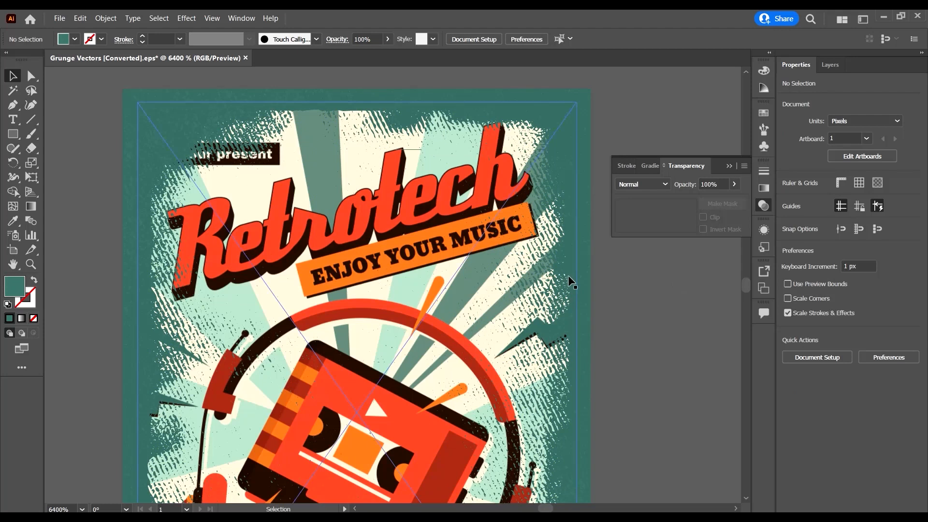
pyautogui.click(132, 126)
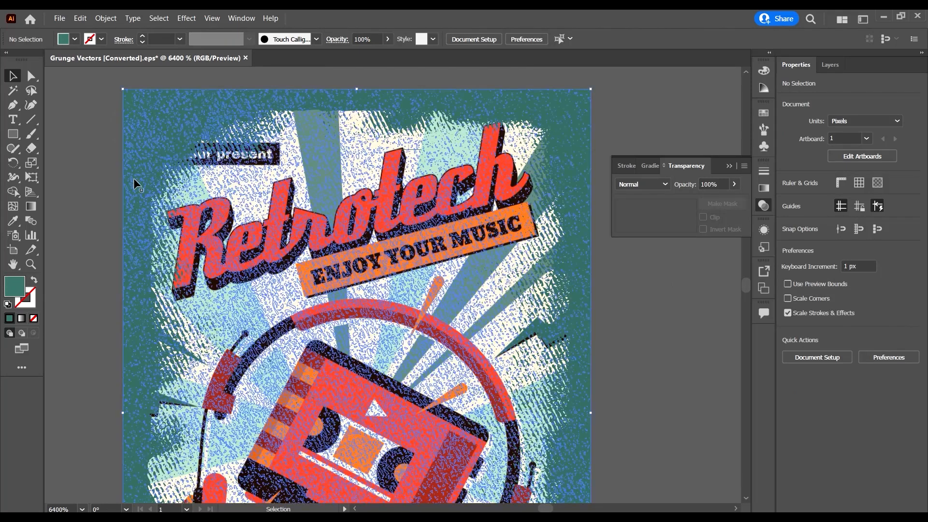
pyautogui.doubleClick(18, 294)
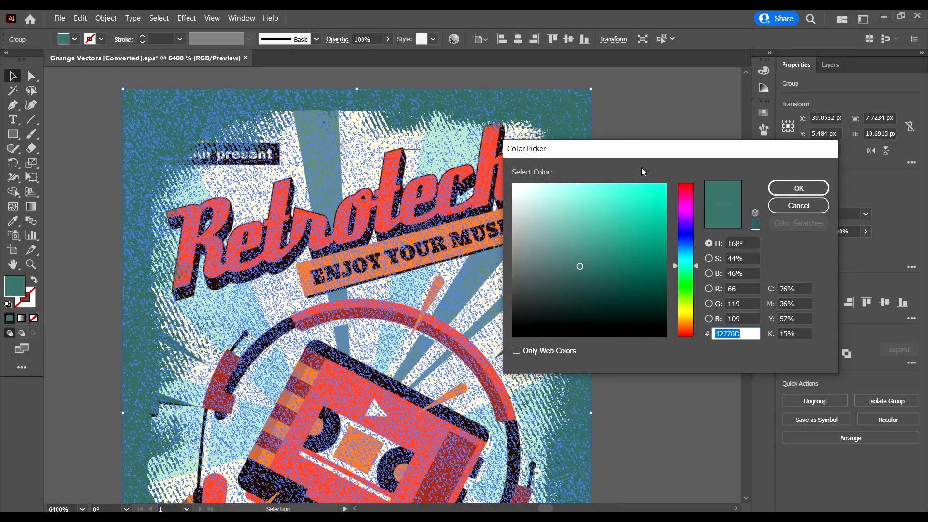
pyautogui.click(793, 206)
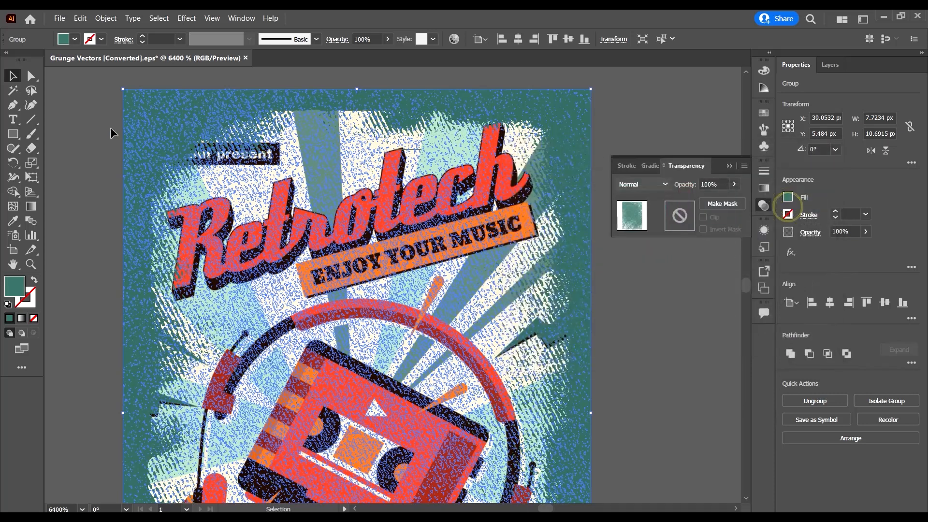
pyautogui.click(107, 126)
# Select the speckled texture, set its fill to a slightly lighter green of about #50897E, and deselect it
pyautogui.scroll(4, 106, 127)
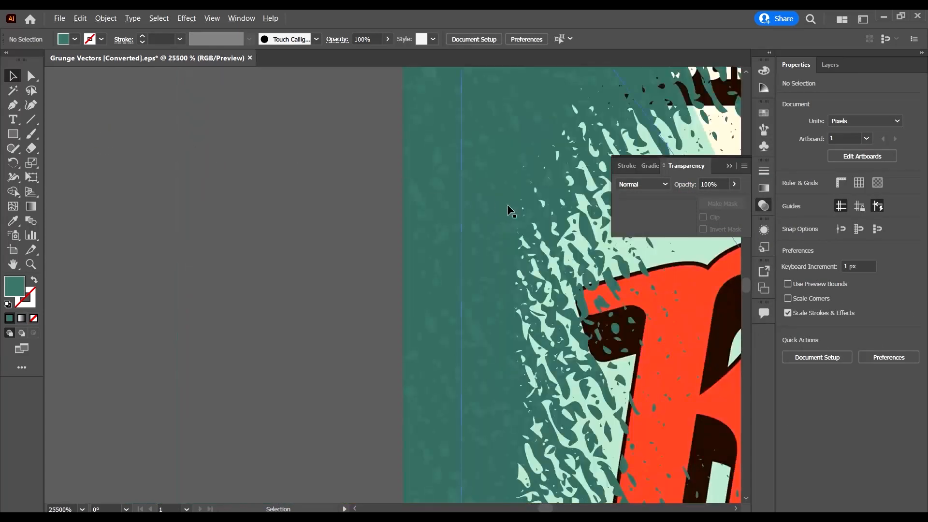
pyautogui.click(421, 198)
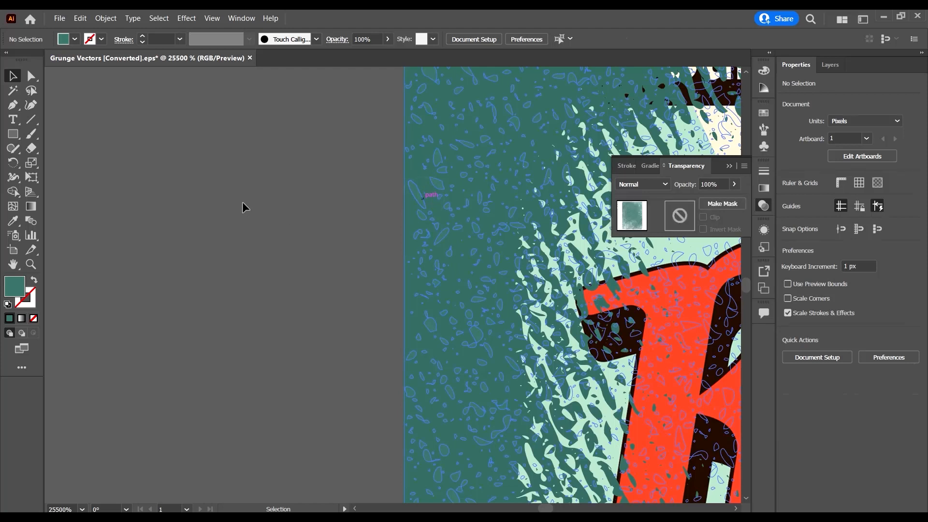
pyautogui.scroll(-3, 187, 204)
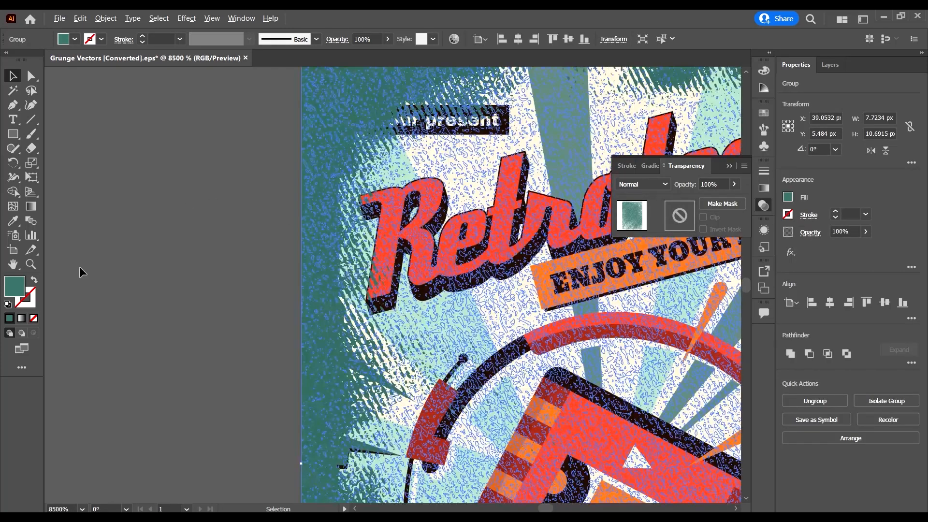
pyautogui.doubleClick(21, 290)
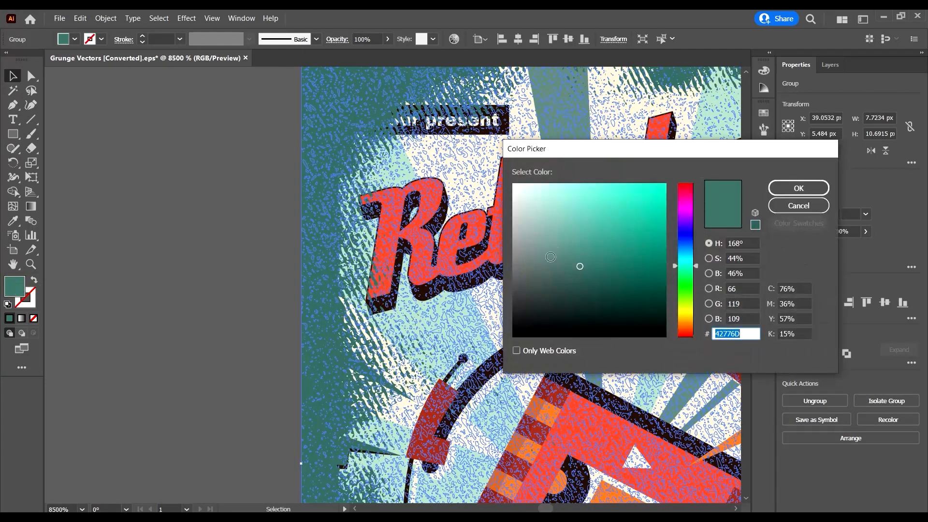
pyautogui.click(577, 253)
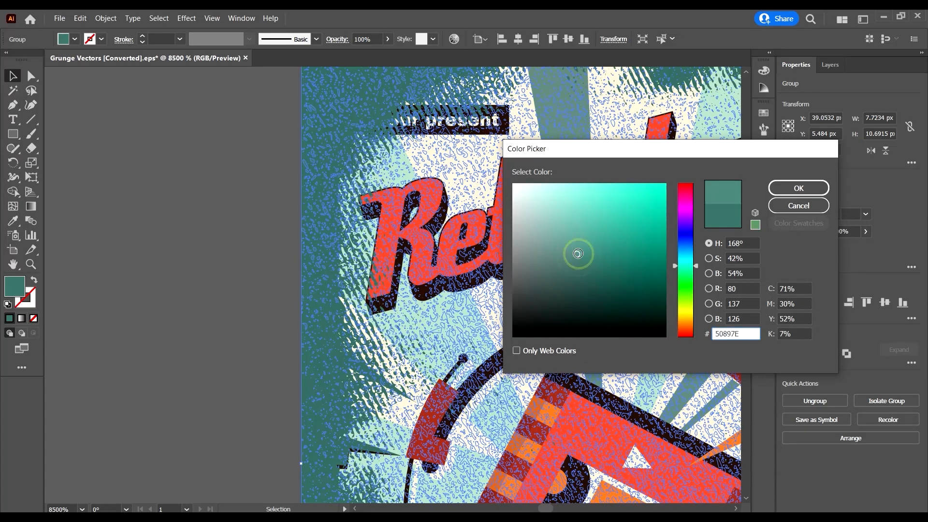
pyautogui.click(799, 188)
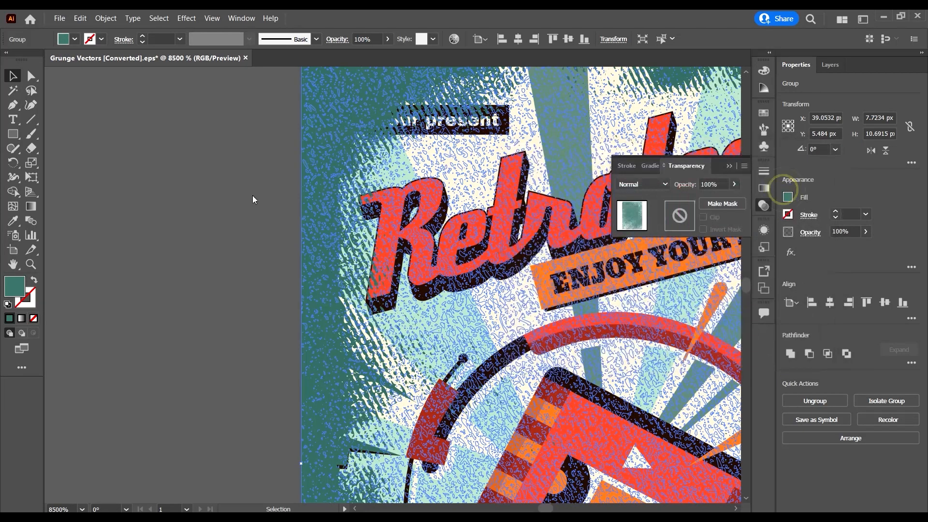
pyautogui.click(172, 196)
pyautogui.hotkey('ctrl', '-')
pyautogui.hotkey('ctrl', '-')
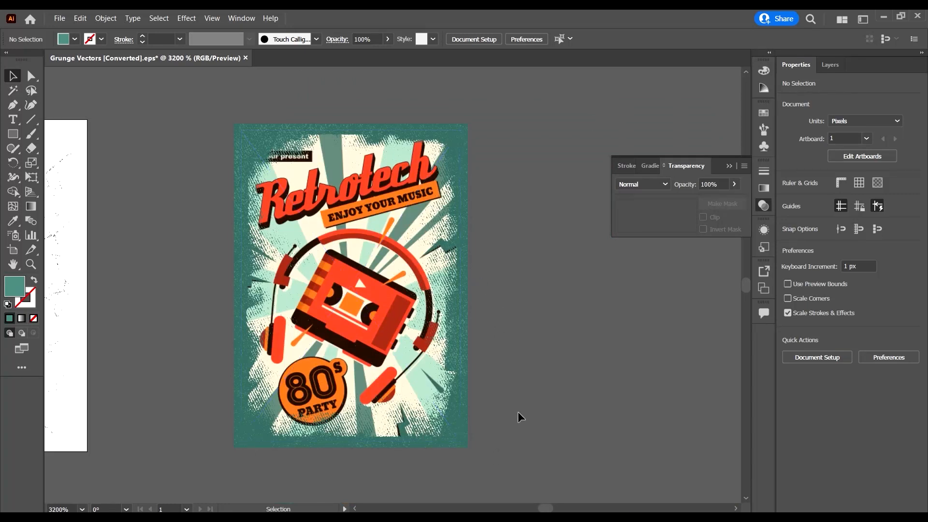
# Select the entire poster artwork, including its green background and textures, and copy it
pyautogui.scroll(-1, 518, 410)
pyautogui.scroll(1, 517, 433)
pyautogui.moveTo(492, 466); pyautogui.dragTo(209, 114)
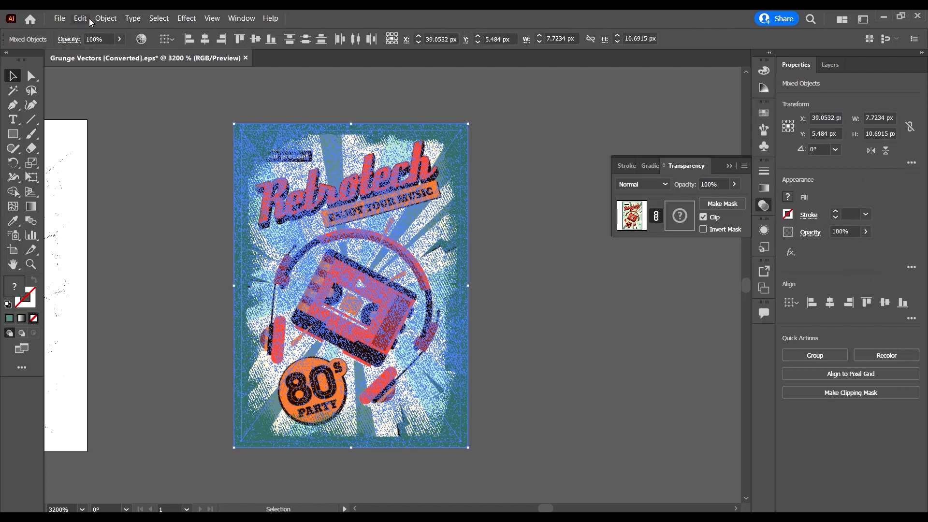
pyautogui.click(69, 19)
pyautogui.moveTo(84, 20)
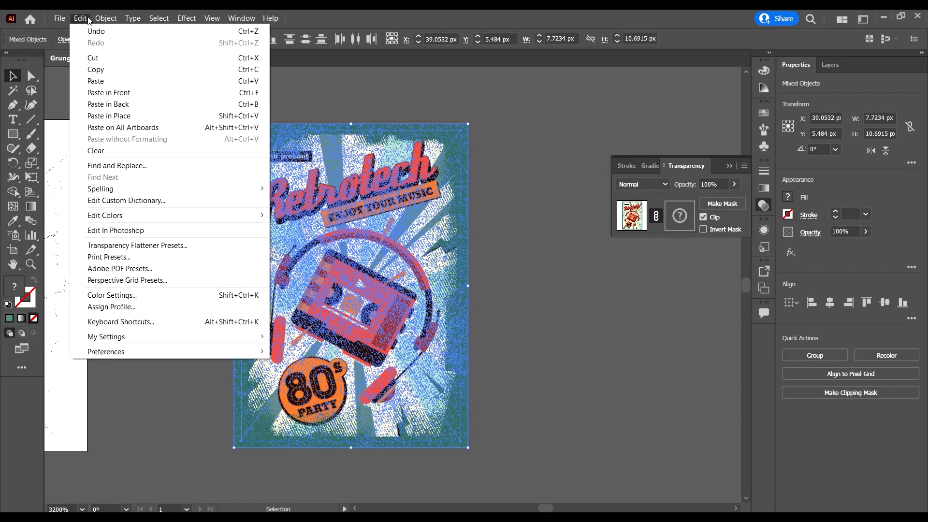
pyautogui.click(95, 70)
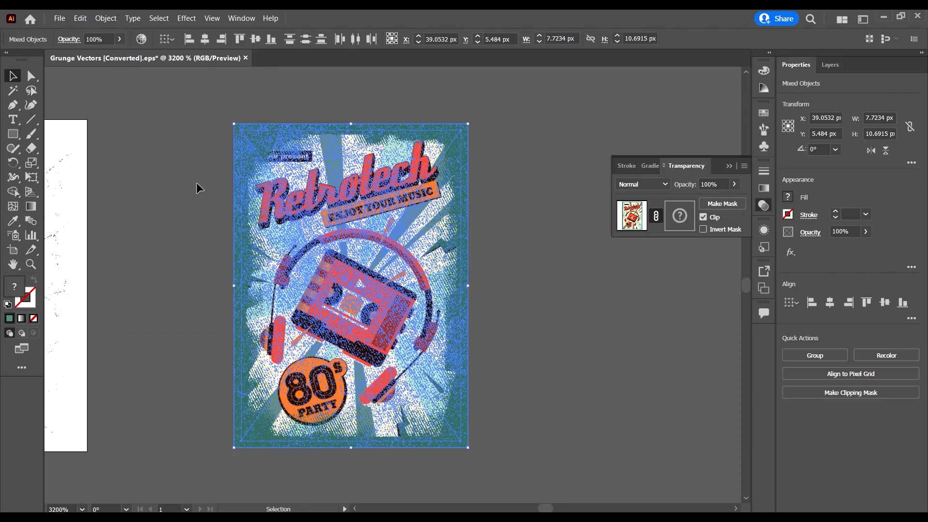
# Create a new portrait A4 document in RGB Color, and close the Grunge Vectors document without saving it
pyautogui.scroll(-2, 372, 165)
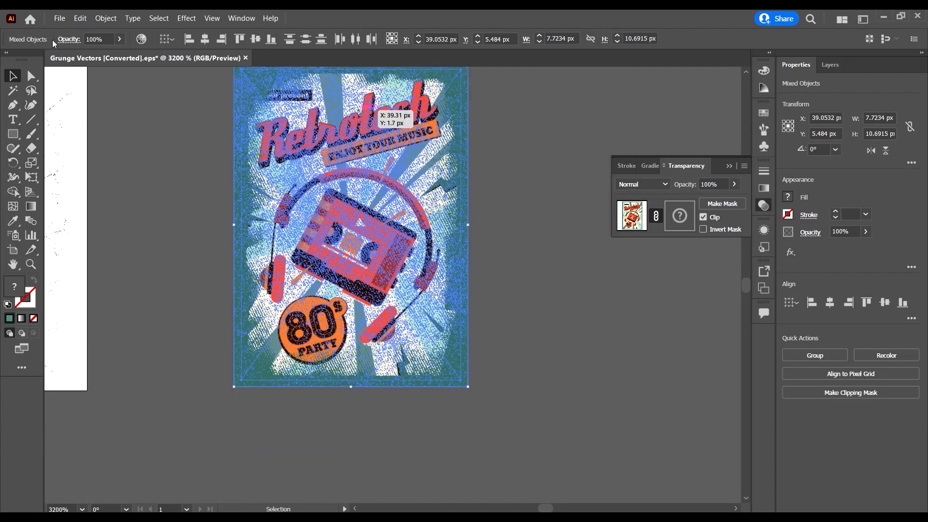
pyautogui.scroll(2, 155, 154)
pyautogui.click(59, 18)
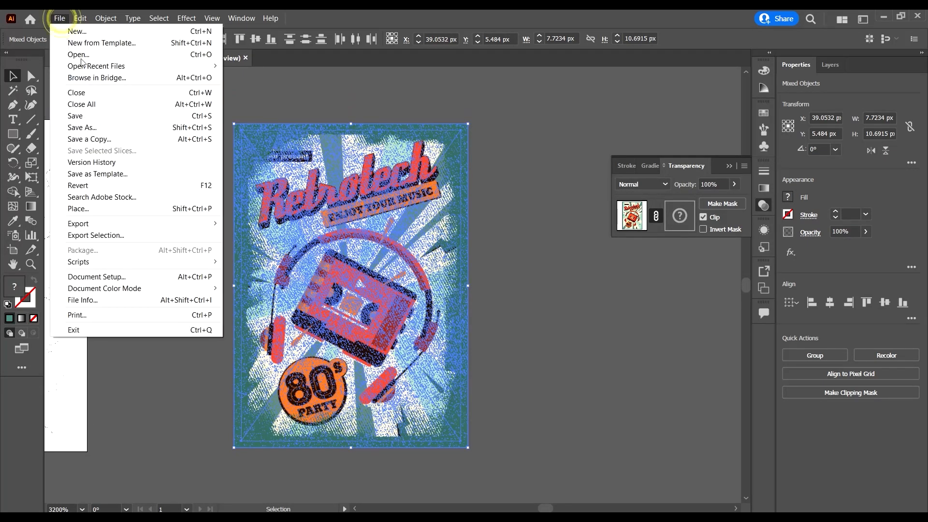
pyautogui.click(90, 32)
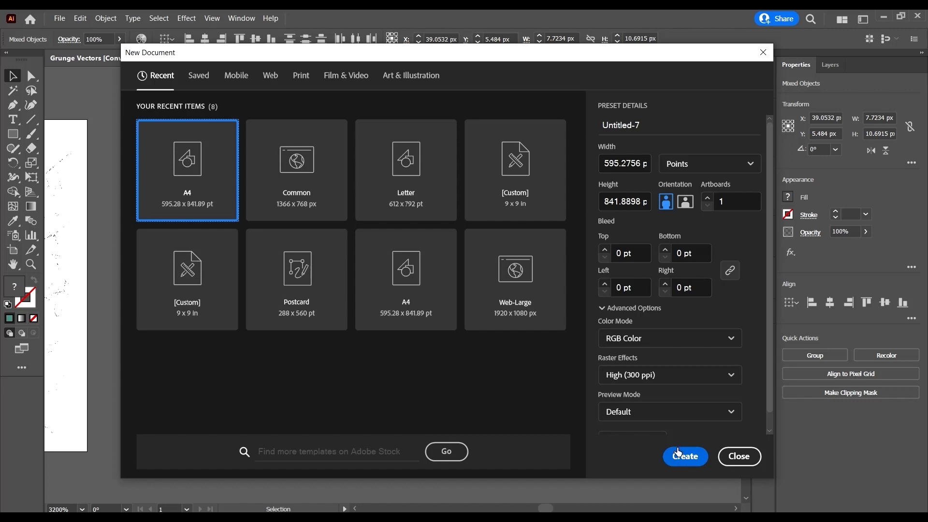
pyautogui.click(686, 457)
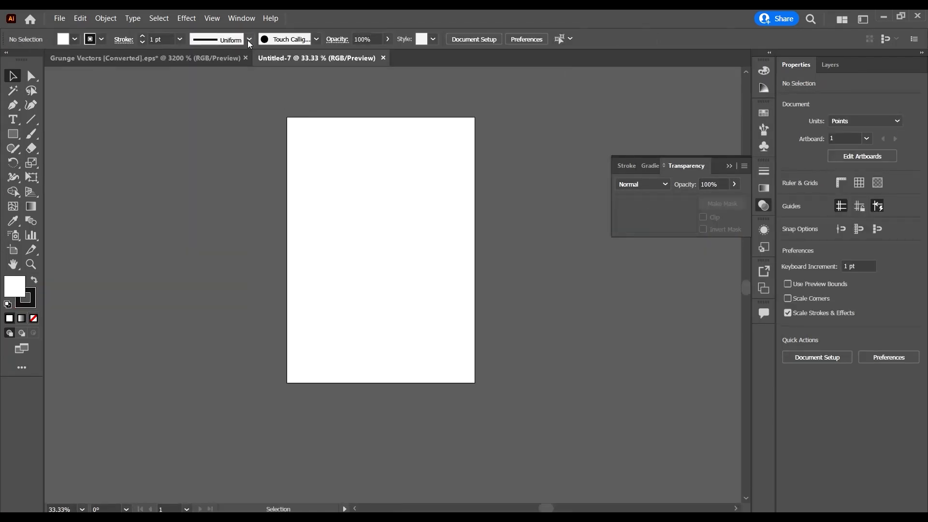
pyautogui.click(246, 58)
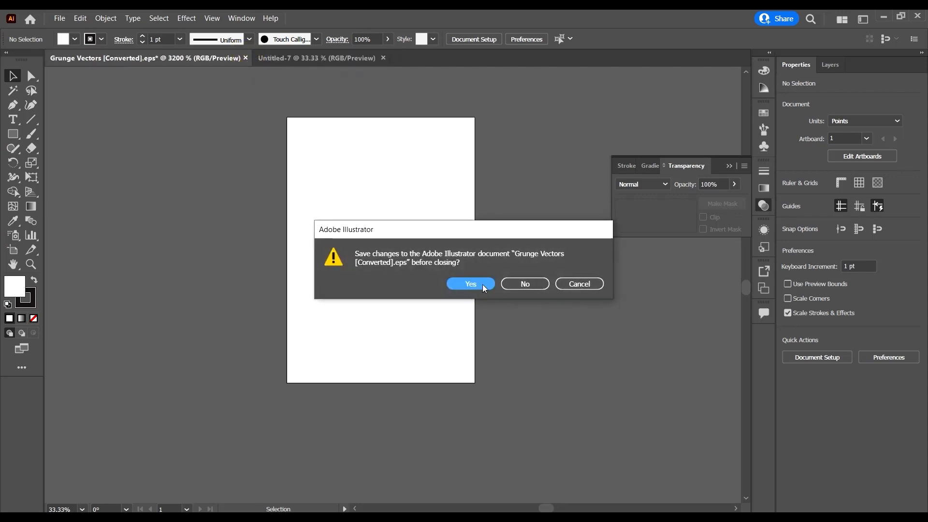
pyautogui.click(525, 284)
# Paste the poster artwork into the blank document and scale it up proportionally to about 556 × 770 pt
pyautogui.scroll(2, 390, 224)
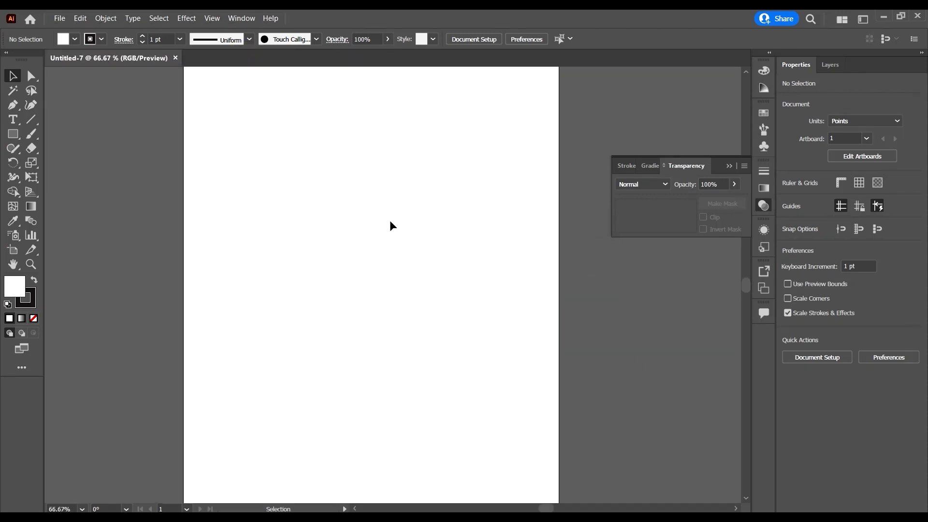
pyautogui.scroll(-1, 389, 212)
pyautogui.scroll(1, 389, 211)
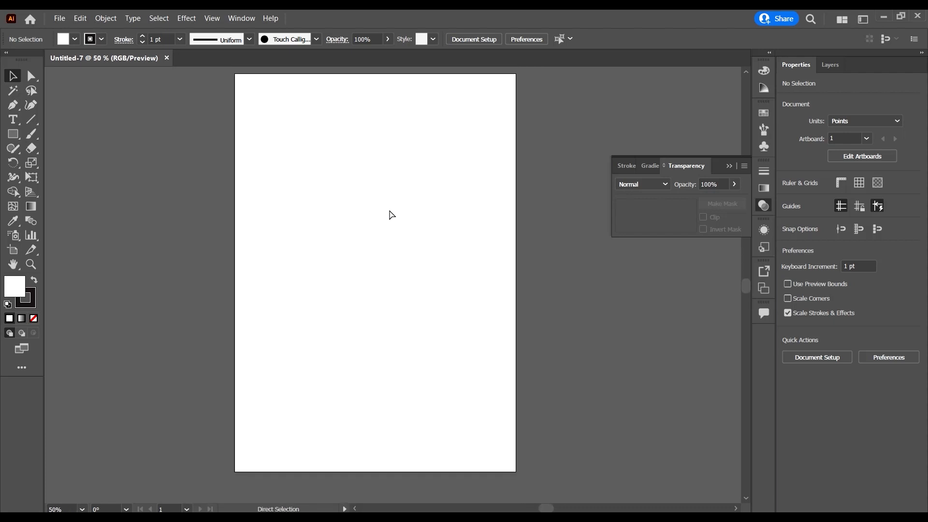
pyautogui.hotkey('ctrl', 'v')
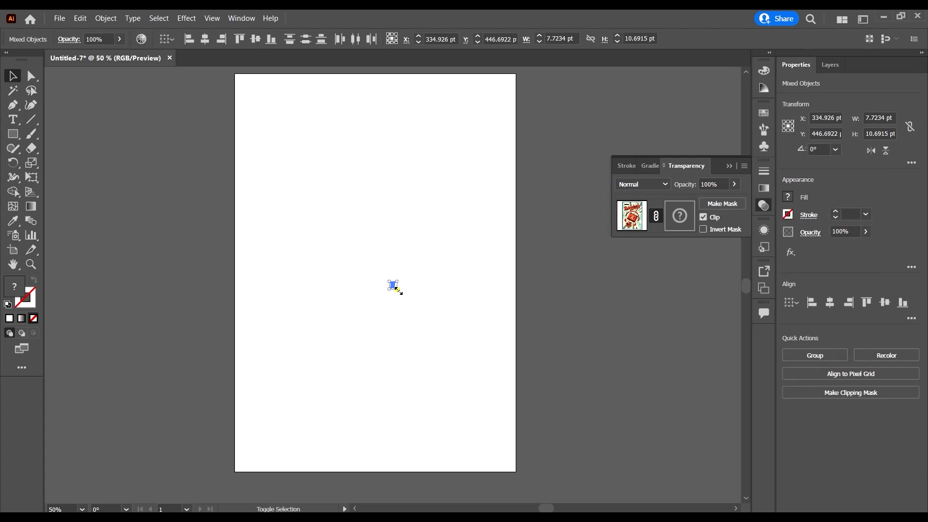
pyautogui.moveTo(419, 302); pyautogui.dragTo(575, 429)
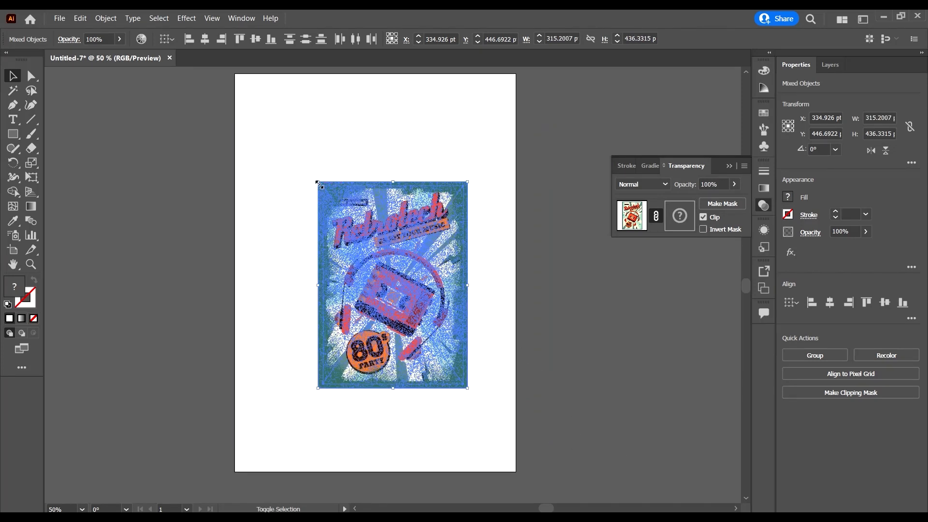
pyautogui.moveTo(318, 183); pyautogui.dragTo(334, 107)
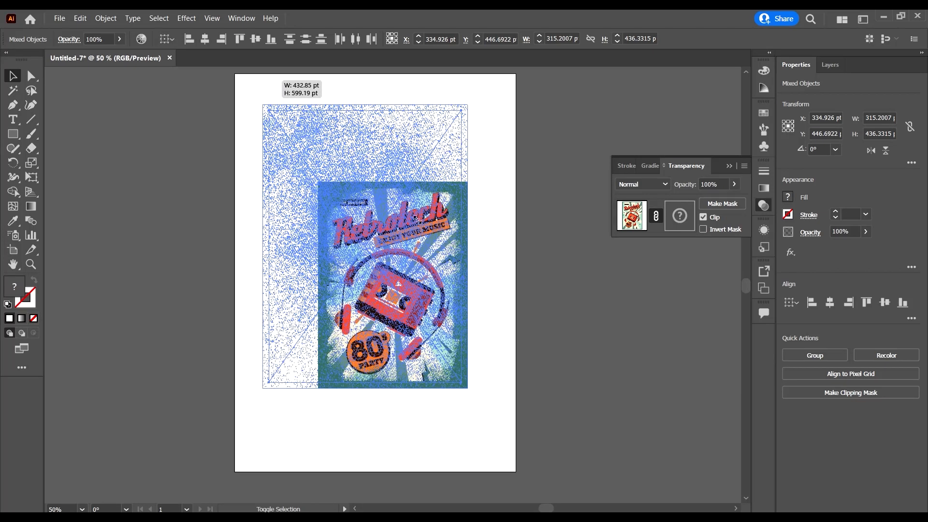
pyautogui.moveTo(263, 82); pyautogui.dragTo(264, 81)
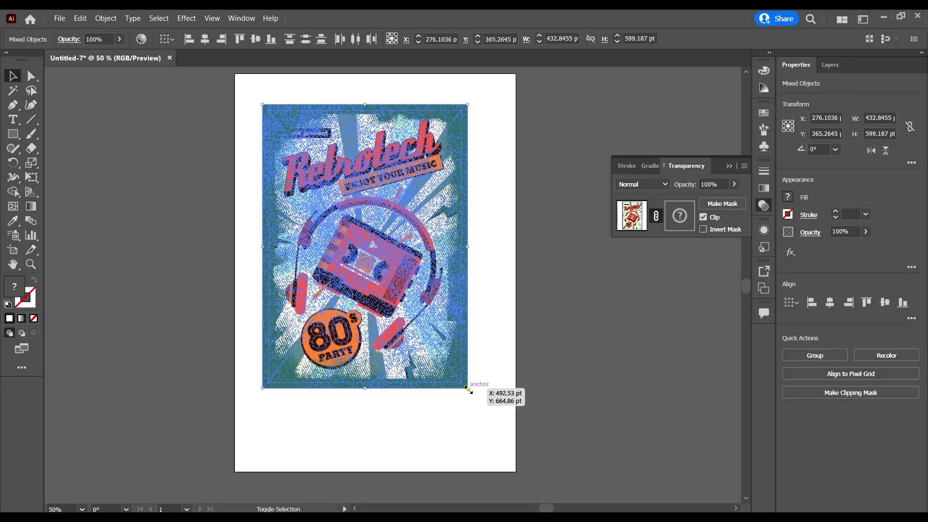
pyautogui.moveTo(468, 389); pyautogui.dragTo(535, 466)
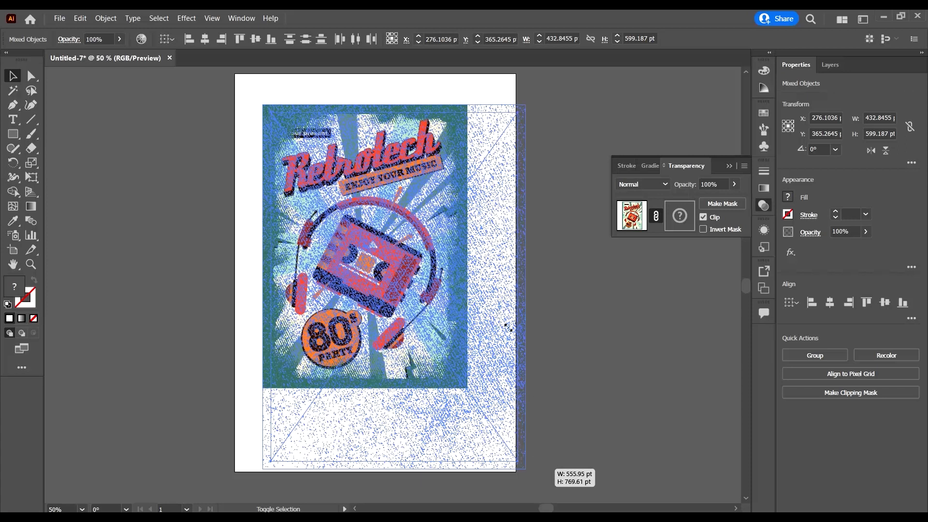
pyautogui.moveTo(508, 327); pyautogui.dragTo(509, 328)
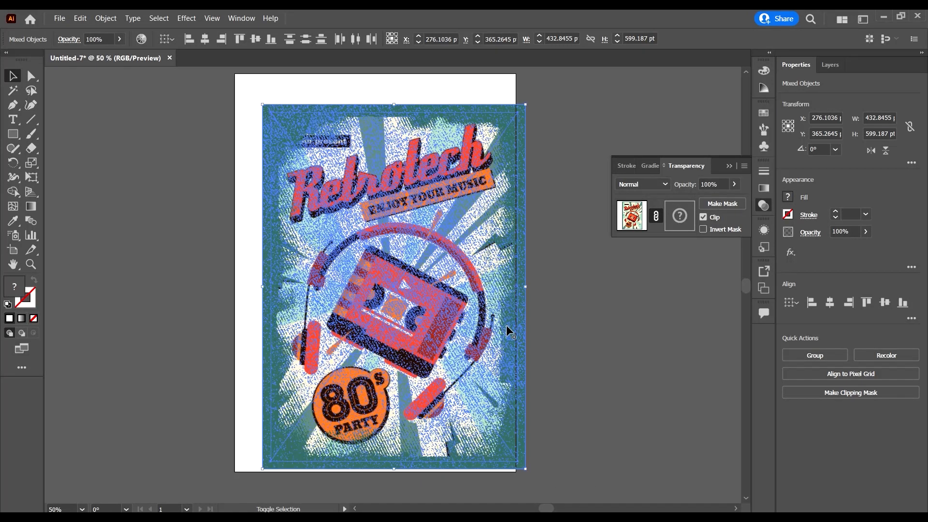
# Resize the artboard to about 555 × 772 pt so its corners match the poster's upper-left and lower-right corners
pyautogui.scroll(-1, 77, 227)
pyautogui.scroll(1, 175, 248)
pyautogui.hotkey('shift', 'o')
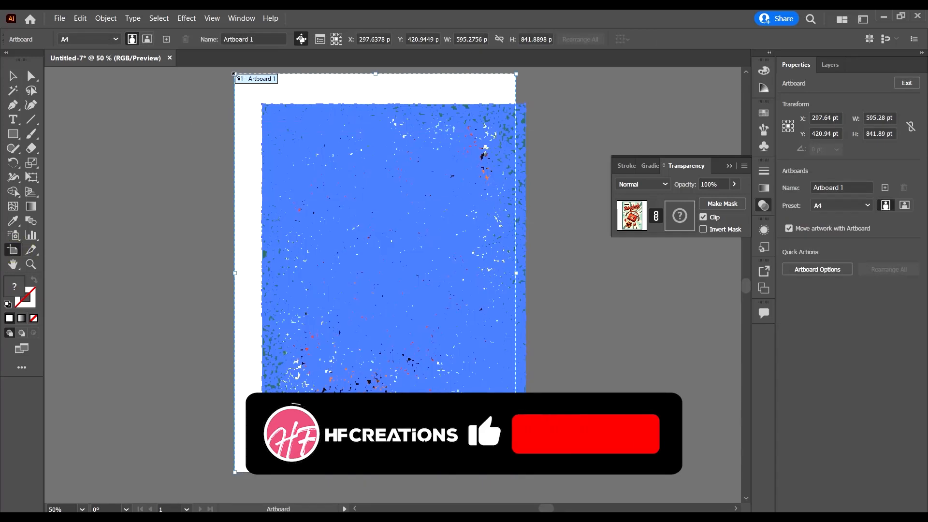
pyautogui.moveTo(232, 75); pyautogui.dragTo(263, 105)
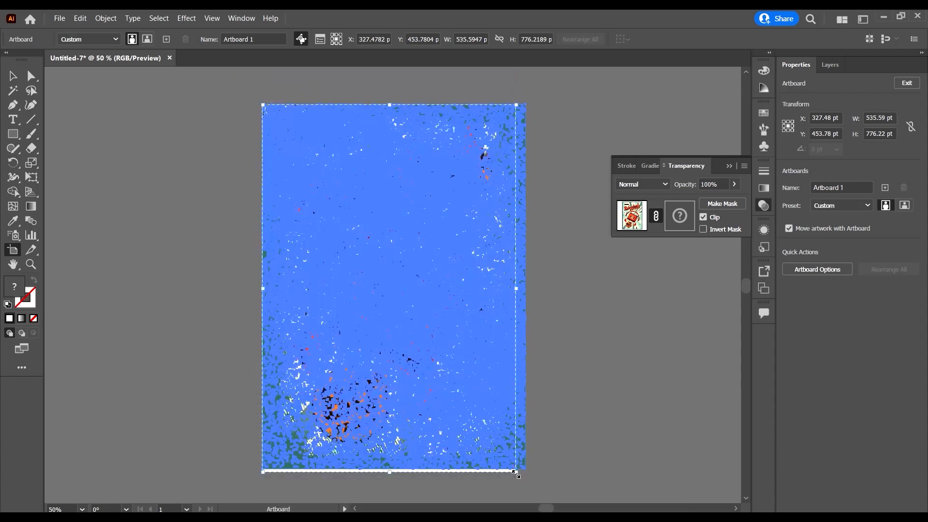
pyautogui.moveTo(525, 471); pyautogui.dragTo(526, 470)
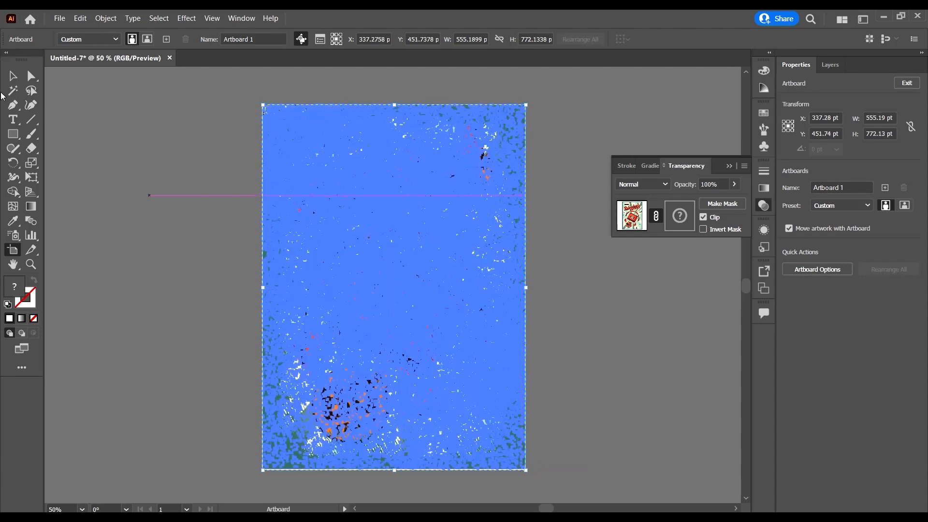
pyautogui.click(12, 77)
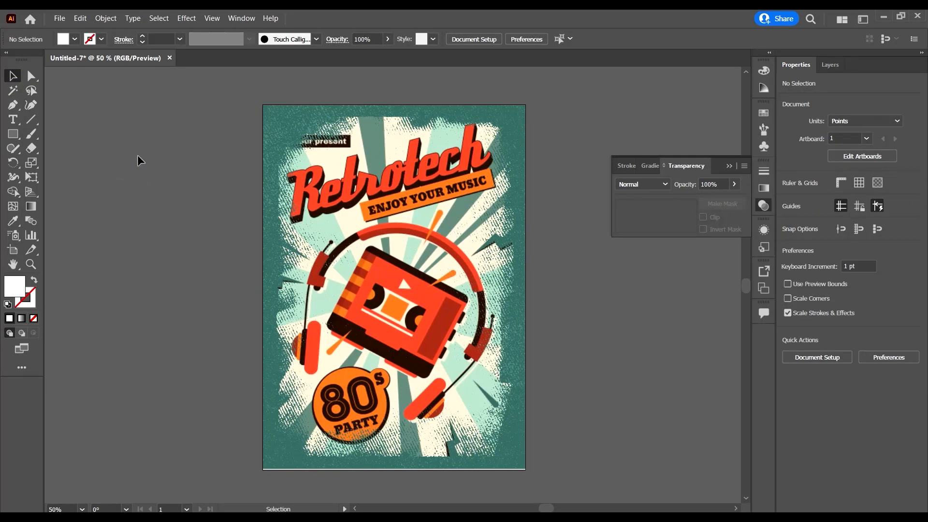
# Trim the artboard's bottom edge up to the poster's edge to remove the thin white strip
pyautogui.scroll(-1, 360, 252)
pyautogui.scroll(-5, 361, 251)
pyautogui.scroll(2, 545, 358)
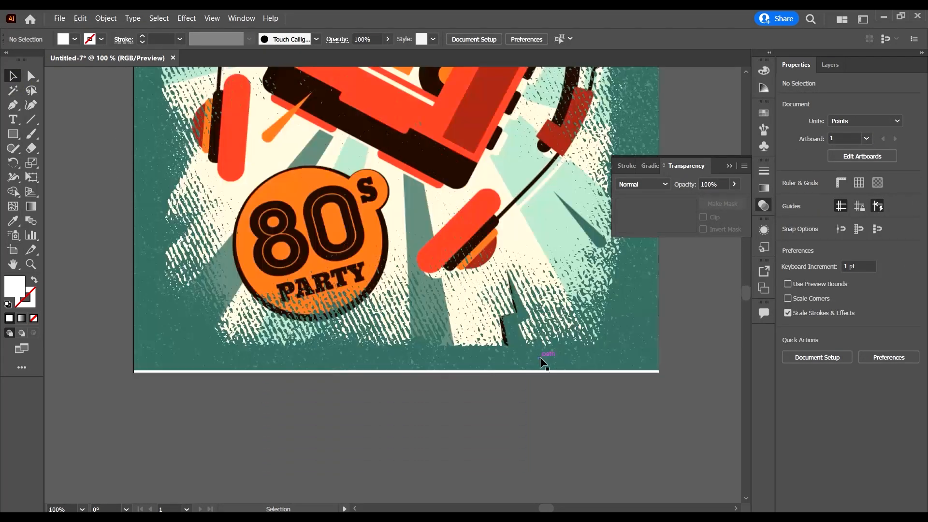
pyautogui.hotkey('shift', 'o')
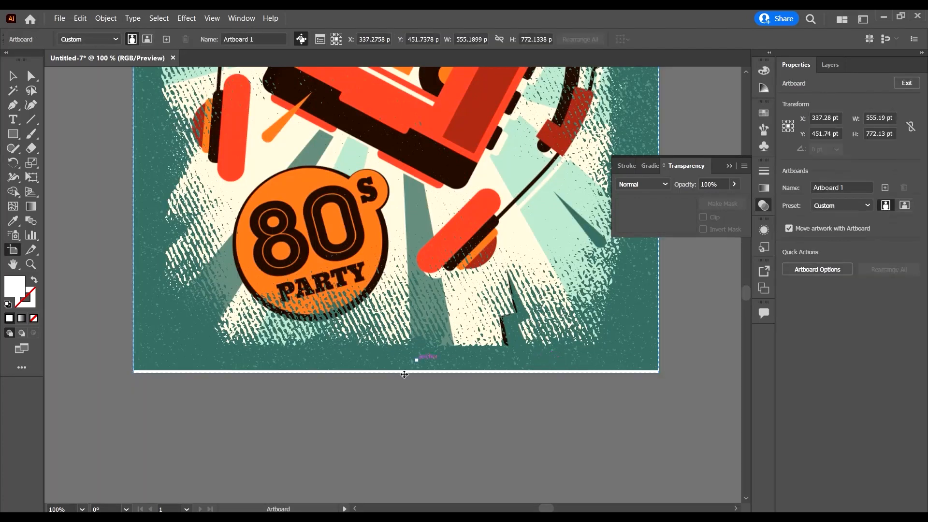
pyautogui.moveTo(397, 374); pyautogui.dragTo(398, 369)
pyautogui.press('v')
pyautogui.scroll(-5, 364, 243)
pyautogui.scroll(3, 434, 271)
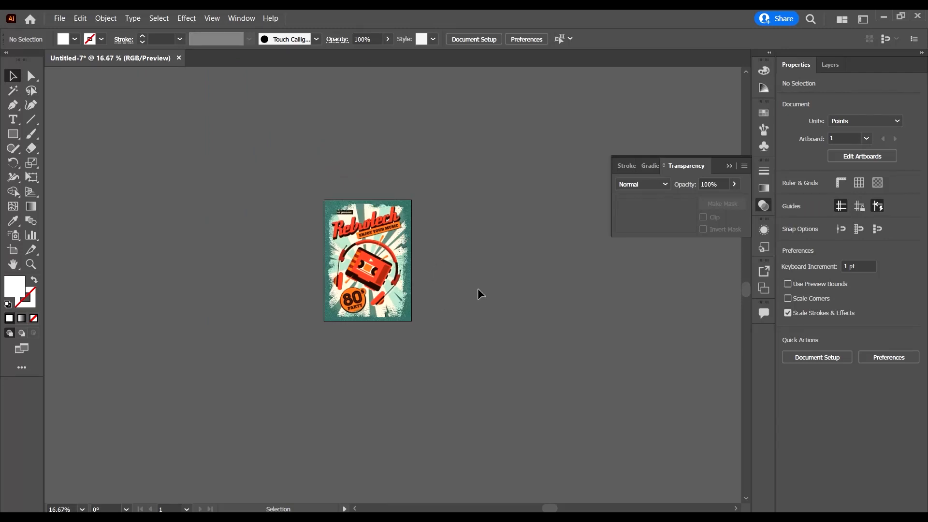
# Export the poster as a JPEG named "retro poster Done" into the 4 MASKING folder
pyautogui.scroll(6, 415, 249)
pyautogui.scroll(-5, 382, 244)
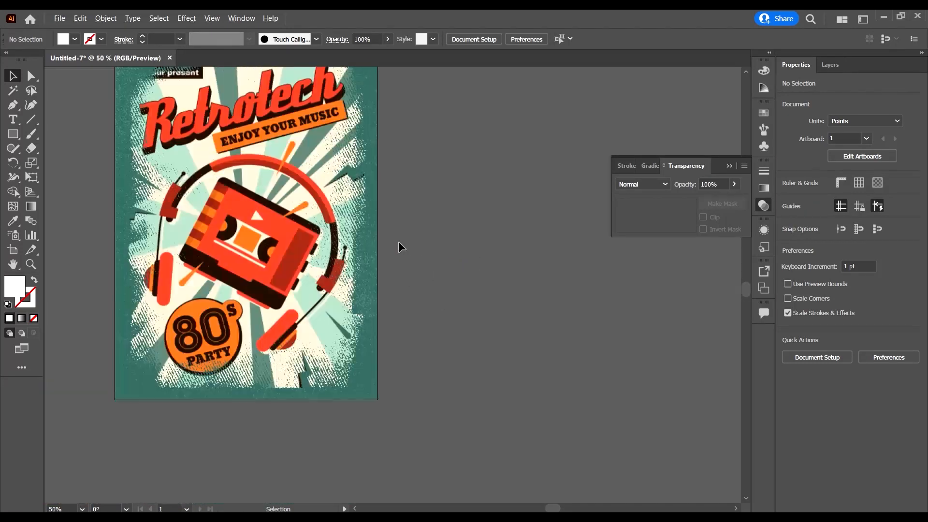
pyautogui.scroll(1, 378, 247)
pyautogui.click(59, 18)
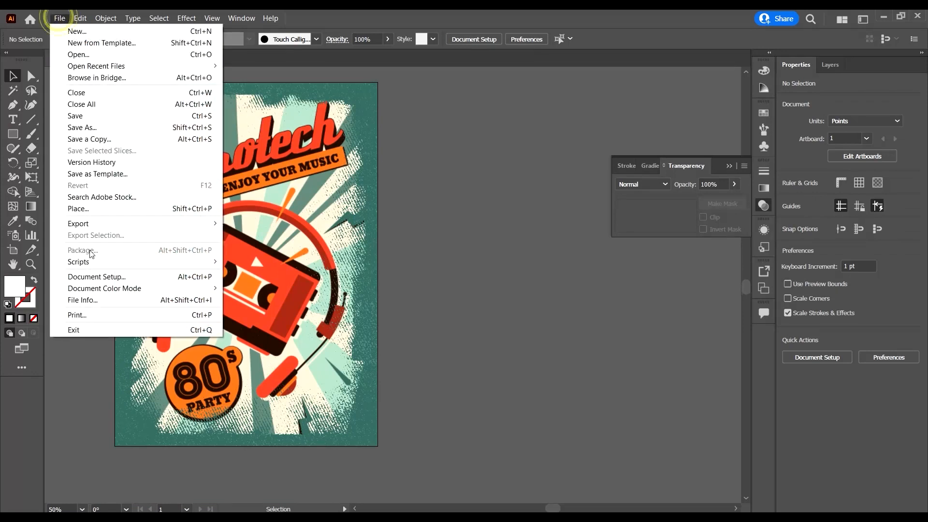
pyautogui.click(115, 224)
pyautogui.click(281, 235)
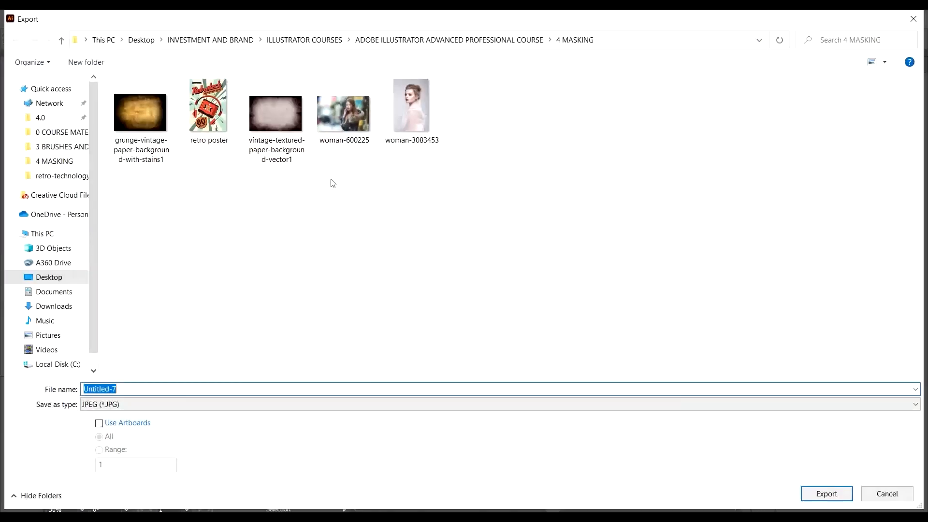
pyautogui.click(209, 138)
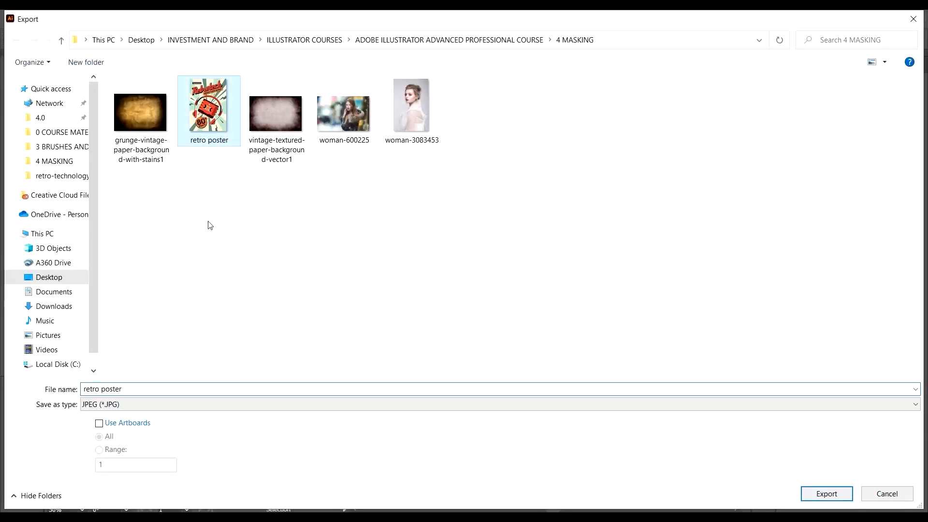
pyautogui.click(160, 390)
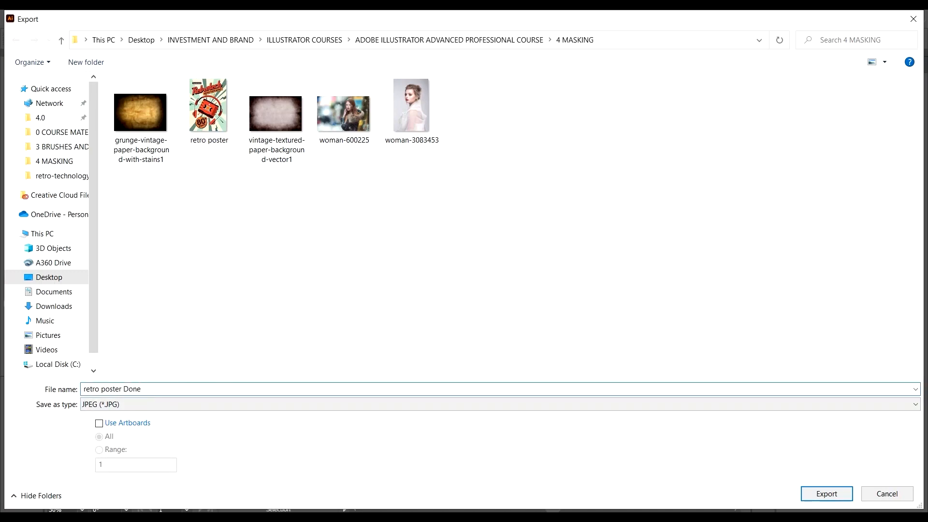
pyautogui.write('Done')
pyautogui.click(827, 493)
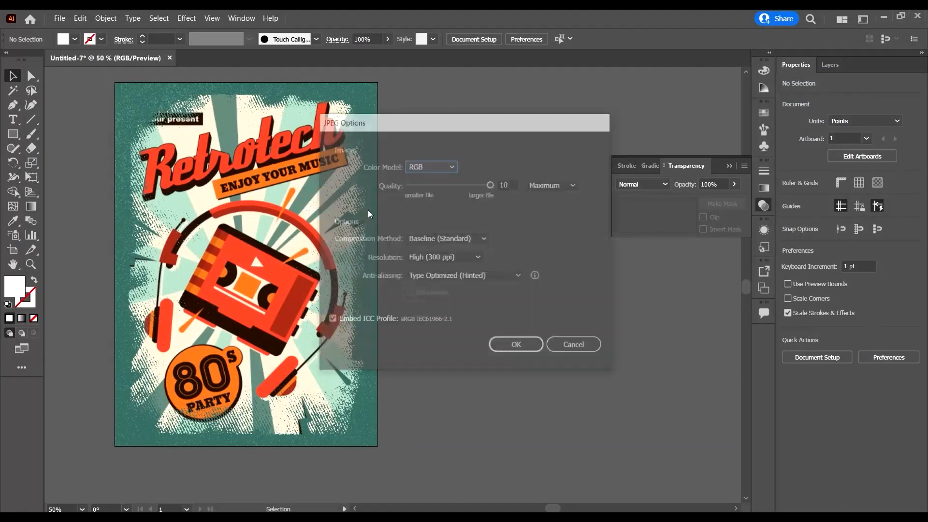
# Set the JPEG options to the RGB color model and High (300 ppi) resolution, and complete the export
pyautogui.click(433, 166)
pyautogui.click(433, 167)
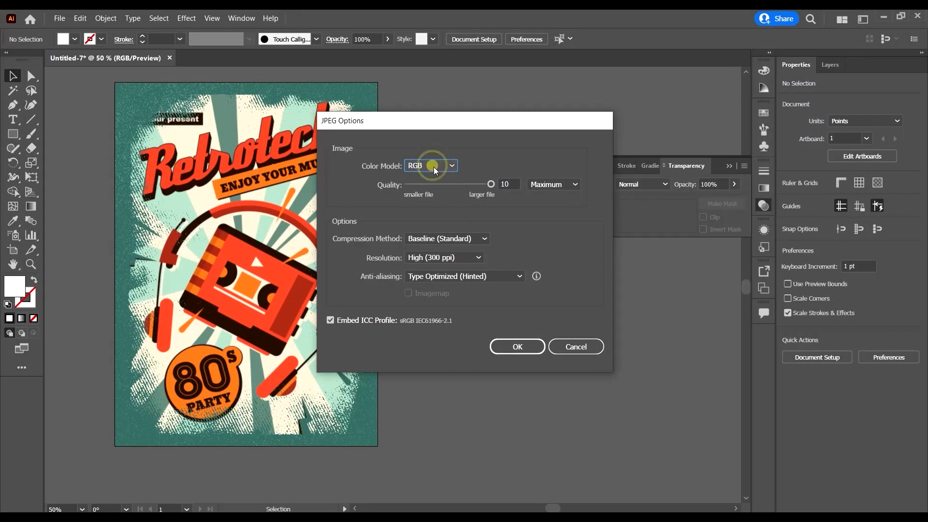
pyautogui.click(440, 257)
pyautogui.click(440, 256)
pyautogui.click(539, 347)
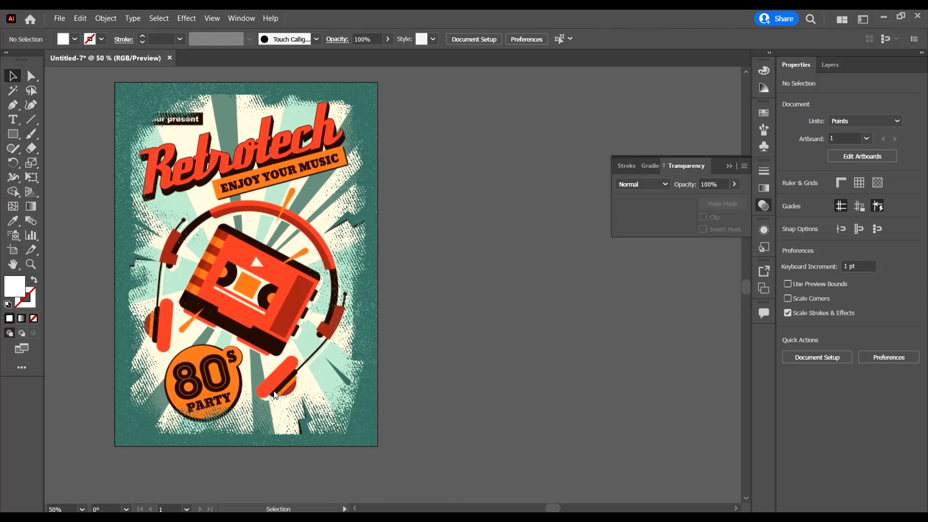
# Switch to File Explorer, go to the 4 MASKING course folder and open the exported "retro poster Done" image
pyautogui.scroll(-1, 274, 394)
pyautogui.scroll(1, 268, 394)
pyautogui.click(73, 518)
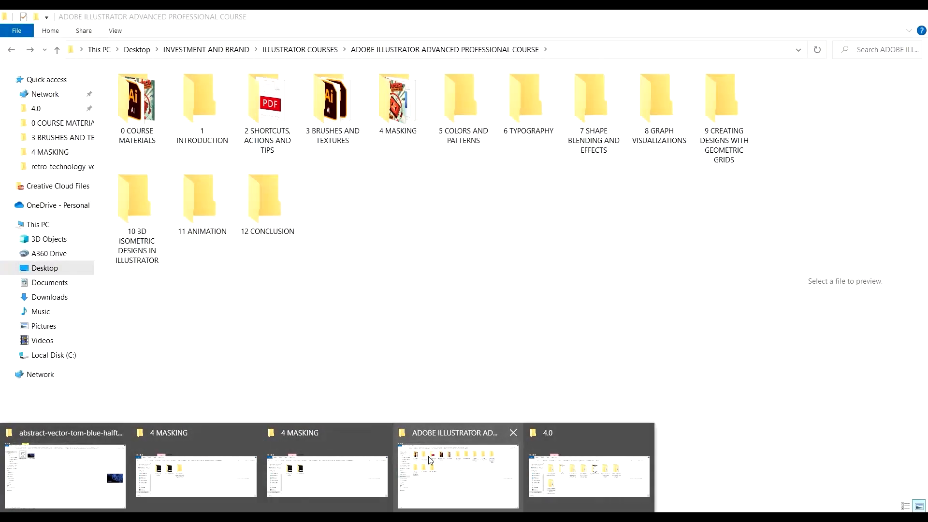
pyautogui.click(429, 460)
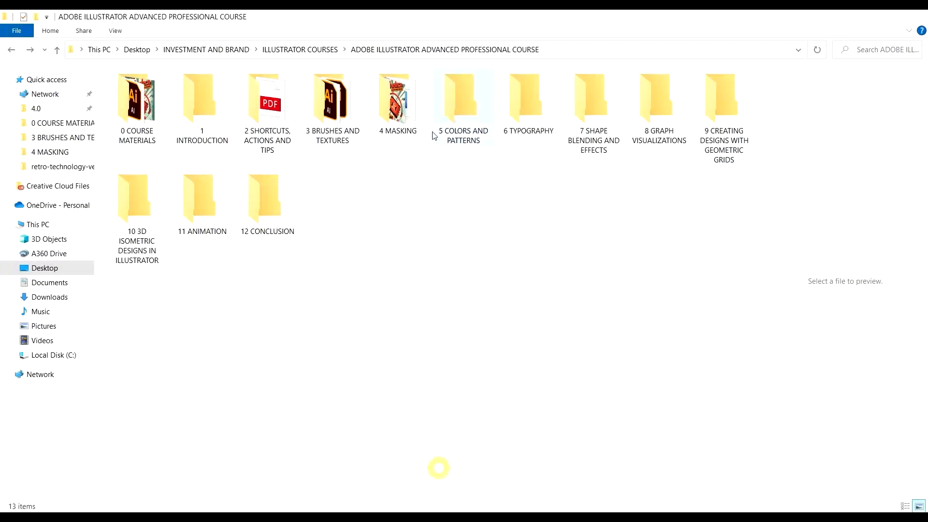
pyautogui.doubleClick(396, 109)
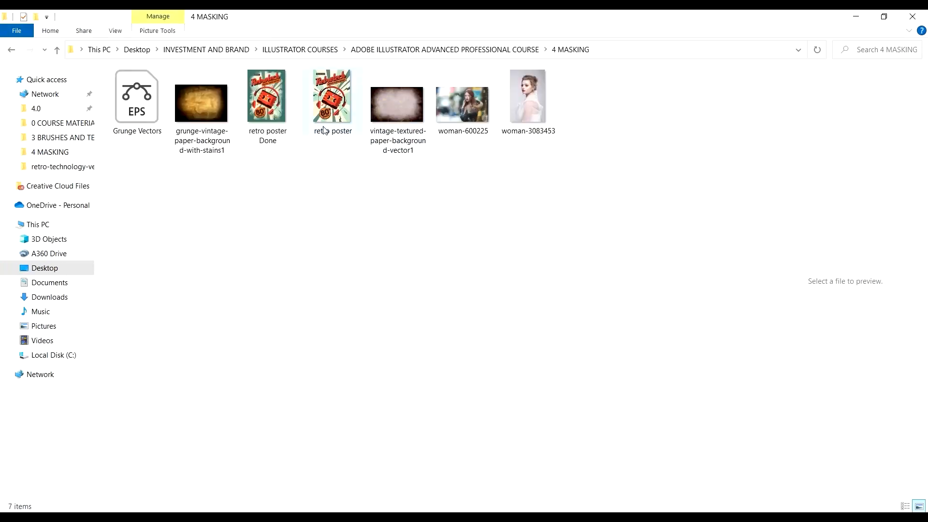
pyautogui.doubleClick(282, 98)
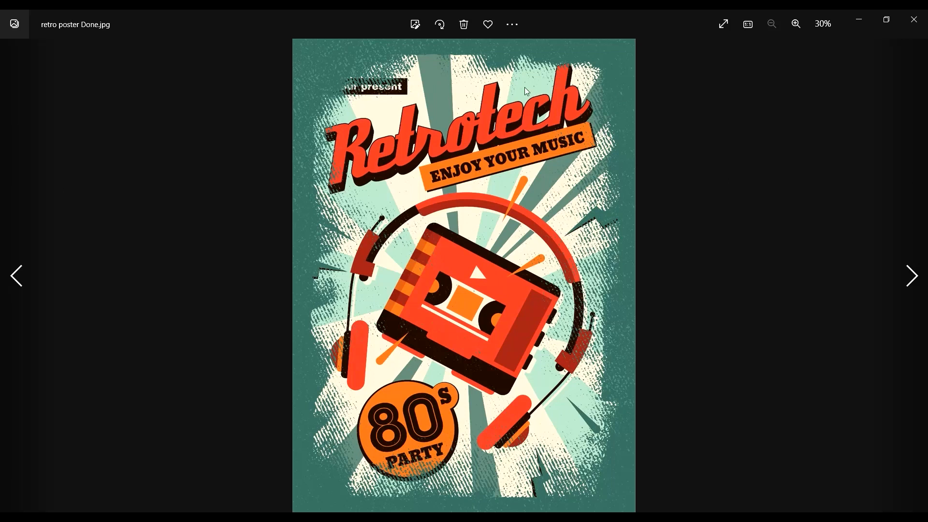
# Compare the distressed poster with the original "retro poster" image, close the viewer and preview the exported file in the folder
pyautogui.click(912, 276)
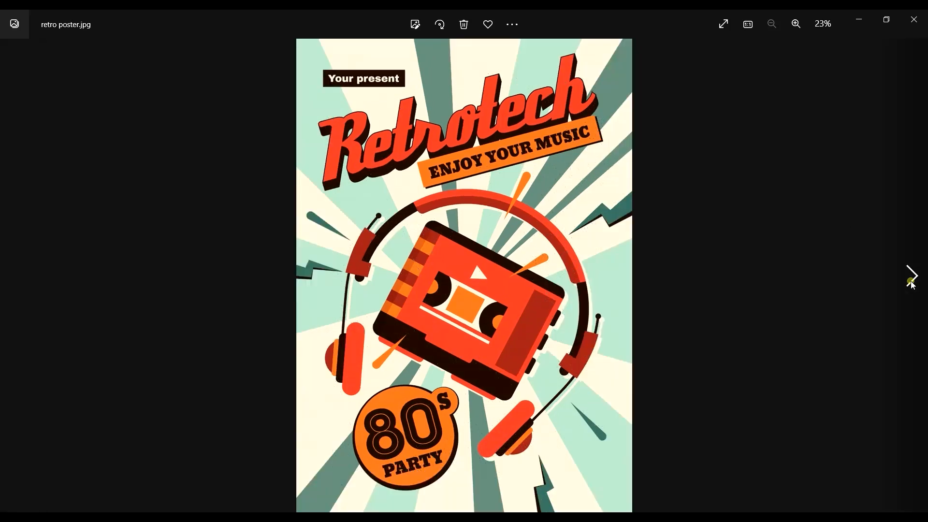
pyautogui.click(16, 277)
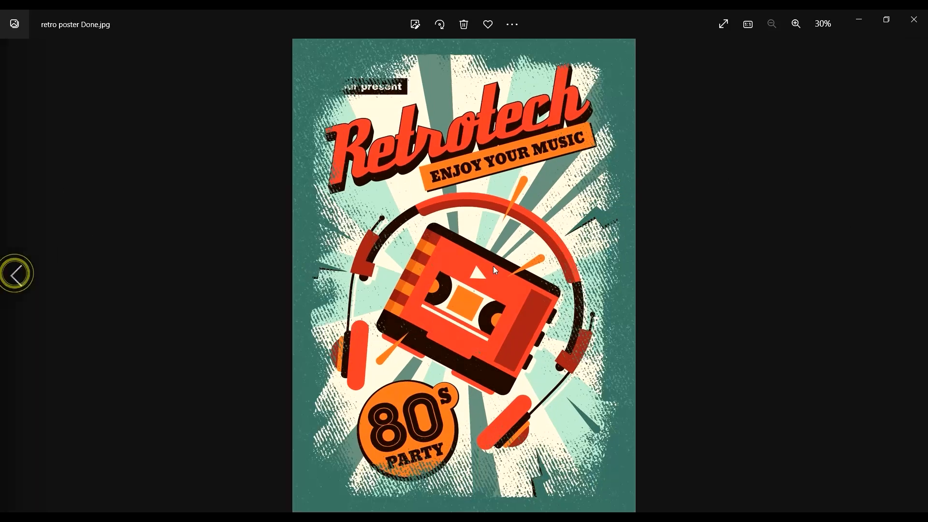
pyautogui.click(912, 278)
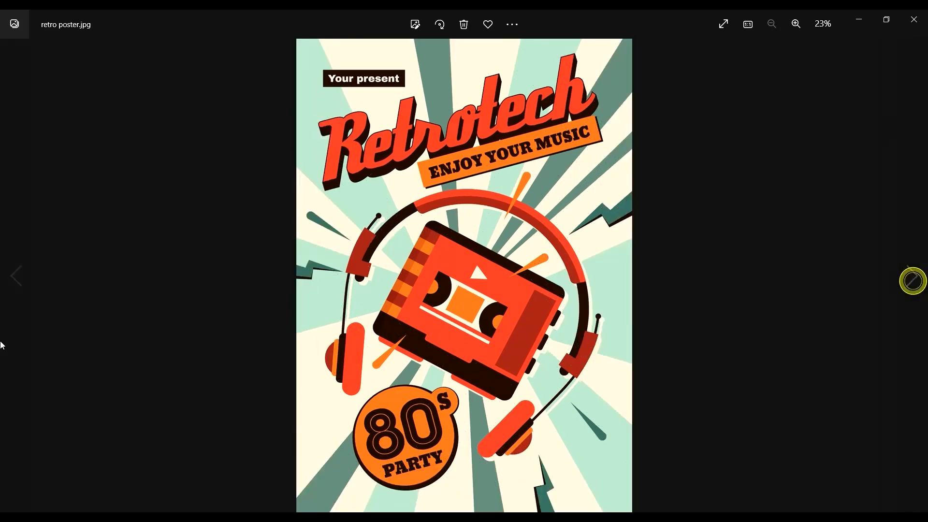
pyautogui.click(9, 286)
pyautogui.click(914, 20)
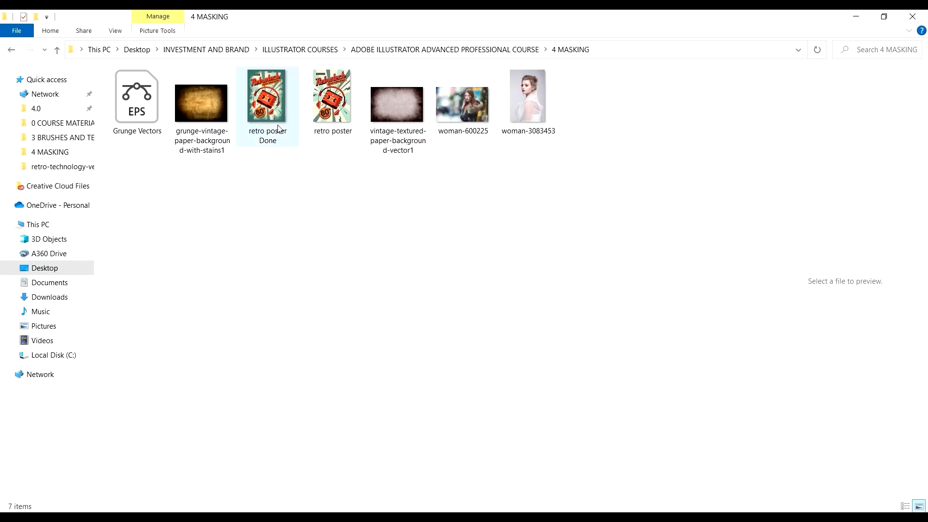
pyautogui.click(278, 109)
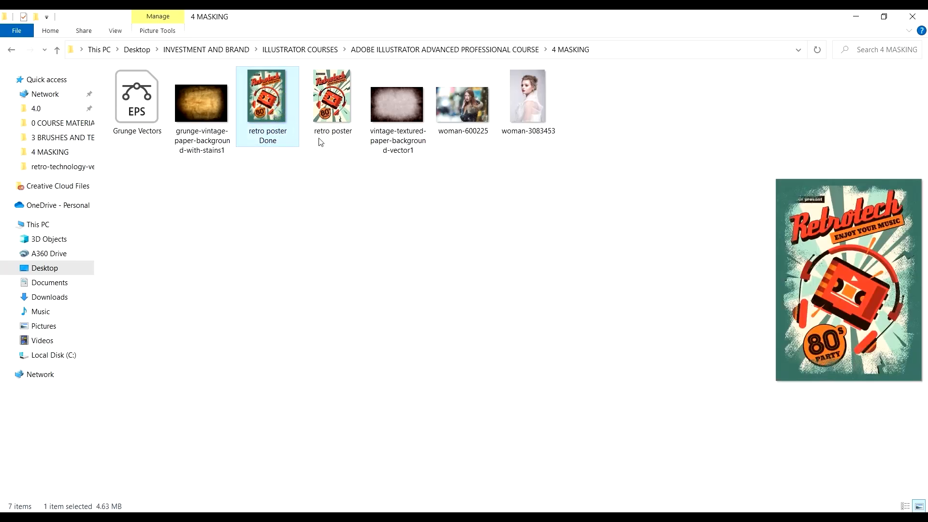
pyautogui.click(276, 216)
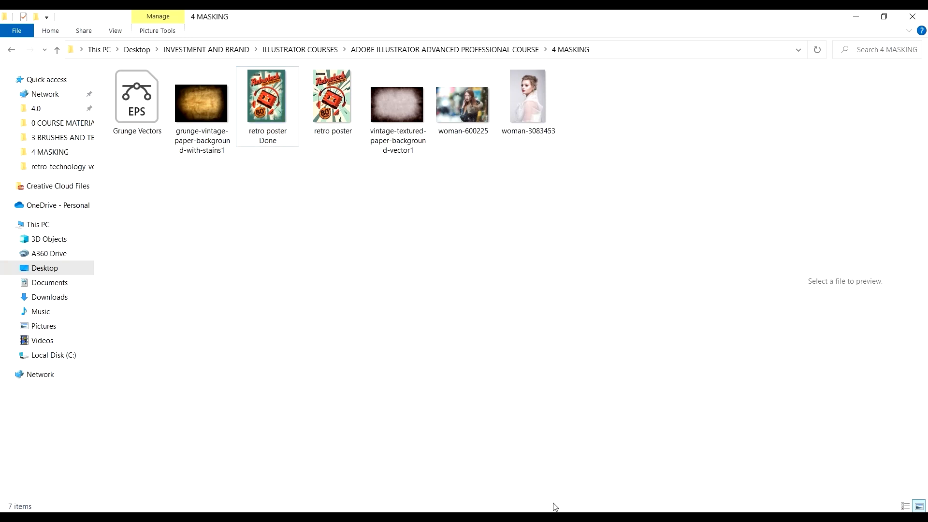